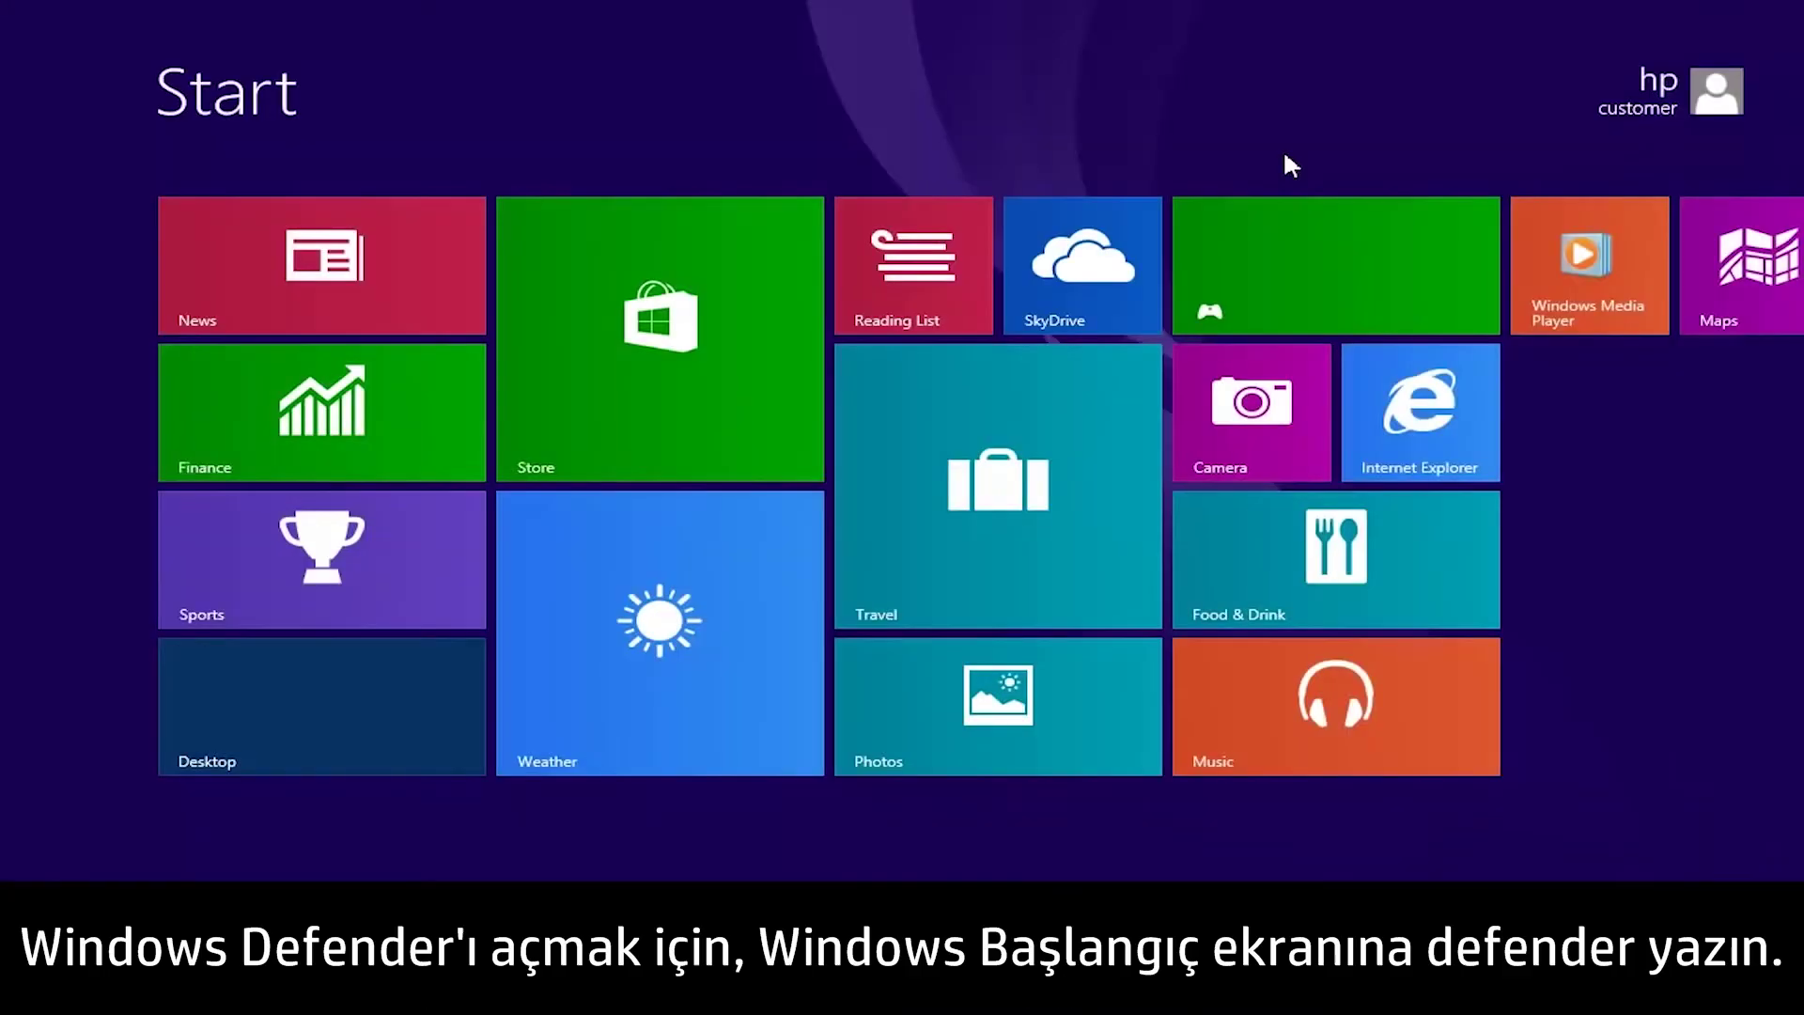
# Search 'defender' on the Start screen and launch Windows Defender
pyautogui.write('defender')
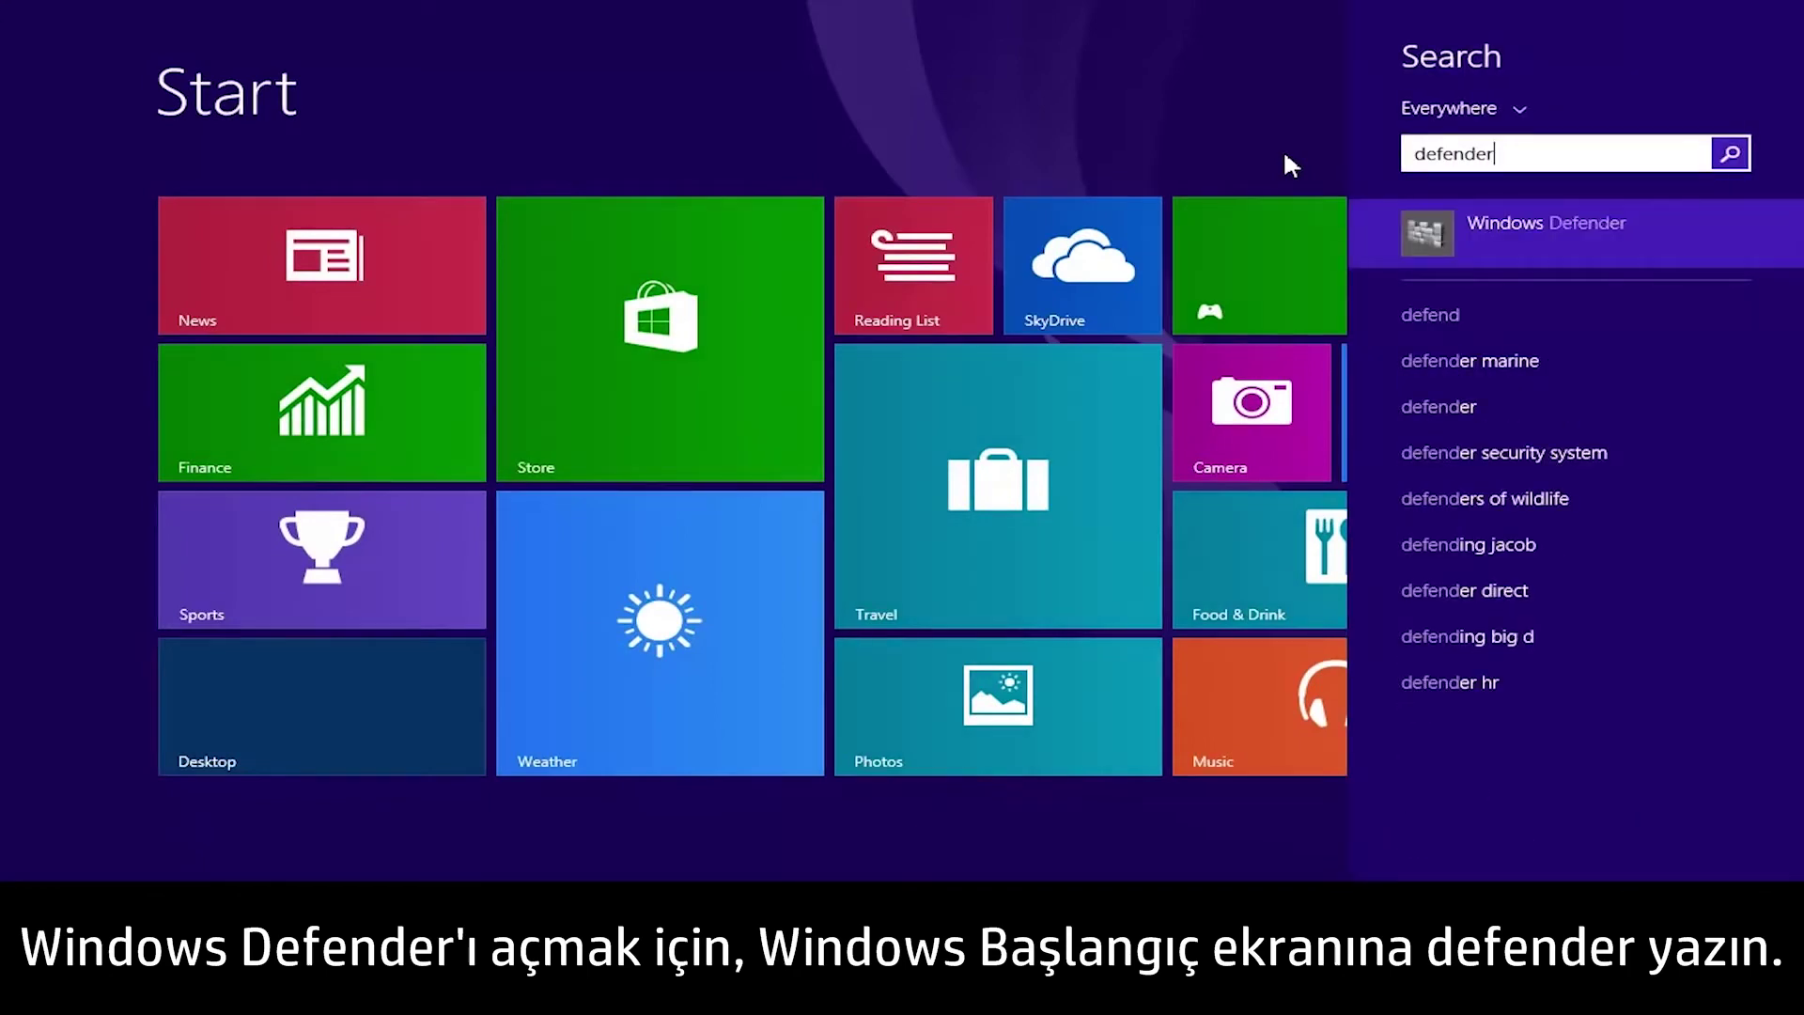
pyautogui.click(1539, 243)
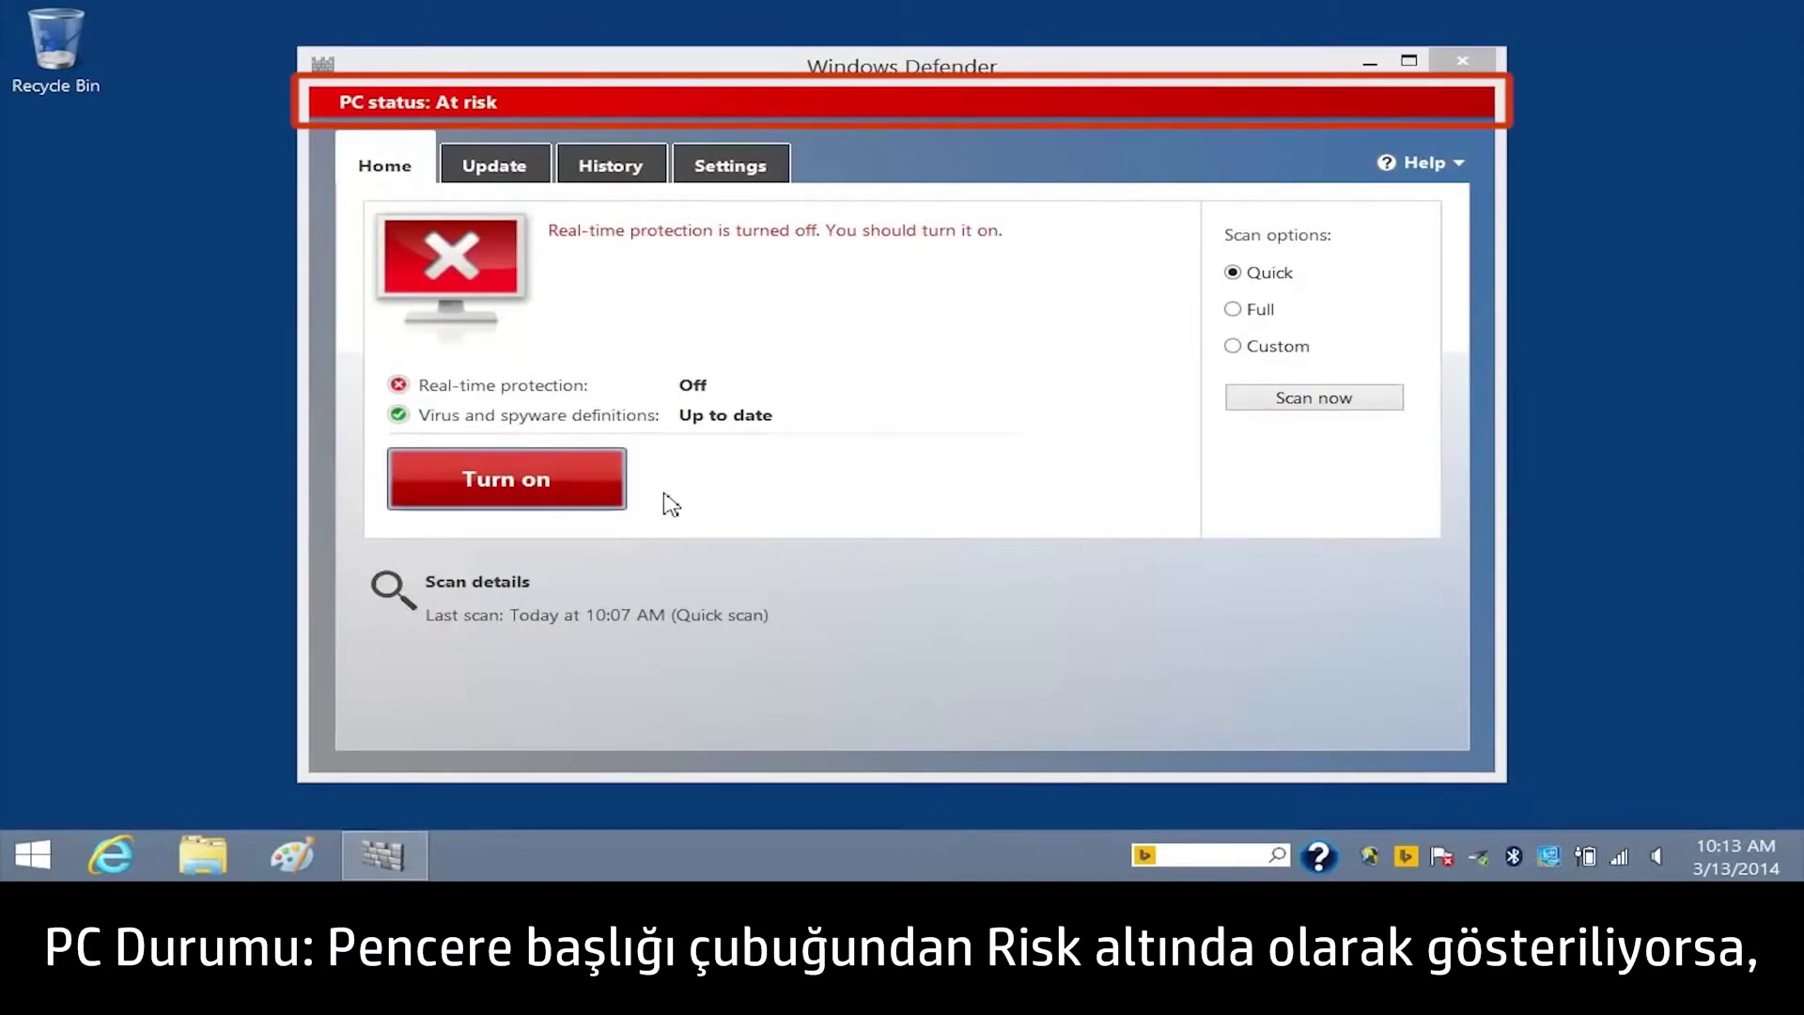
# Turn real-time protection back on from the Home tab
pyautogui.click(584, 477)
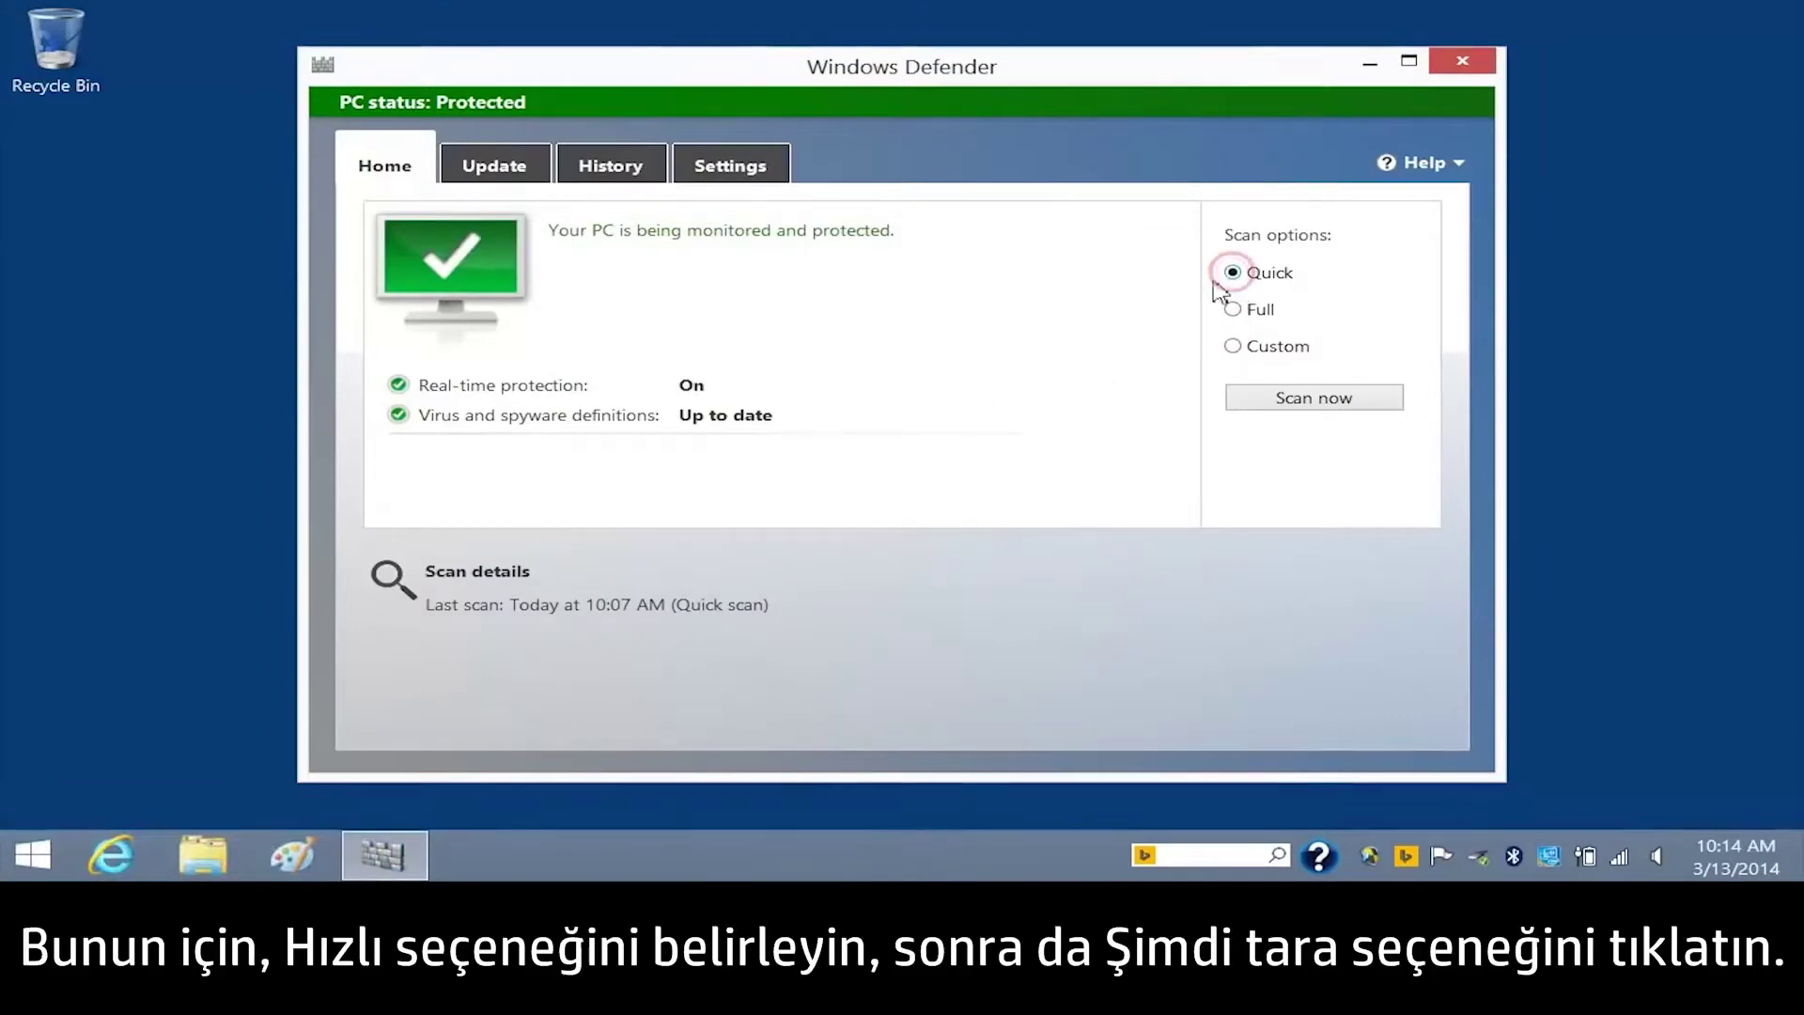
# Run a quick scan, which checks 99138 items and finds no threats
pyautogui.click(1297, 413)
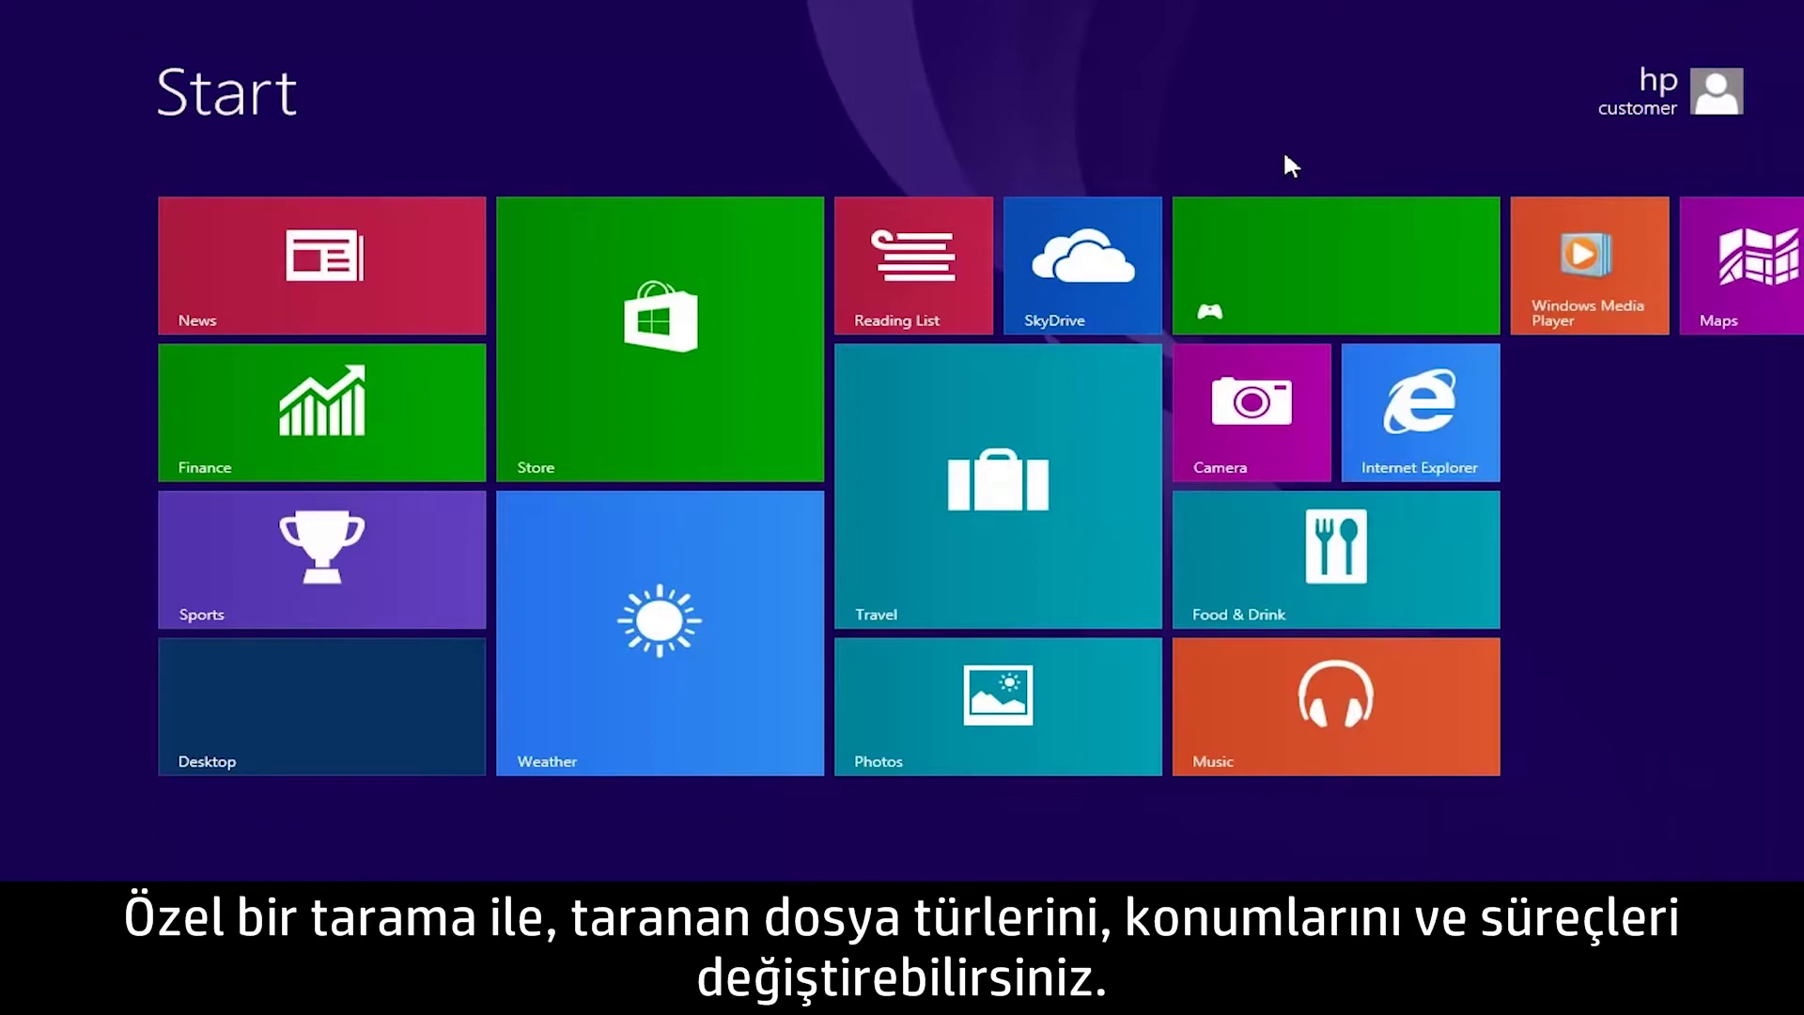
# Search 'defender' on the Start screen and reopen Windows Defender
pyautogui.write('defender')
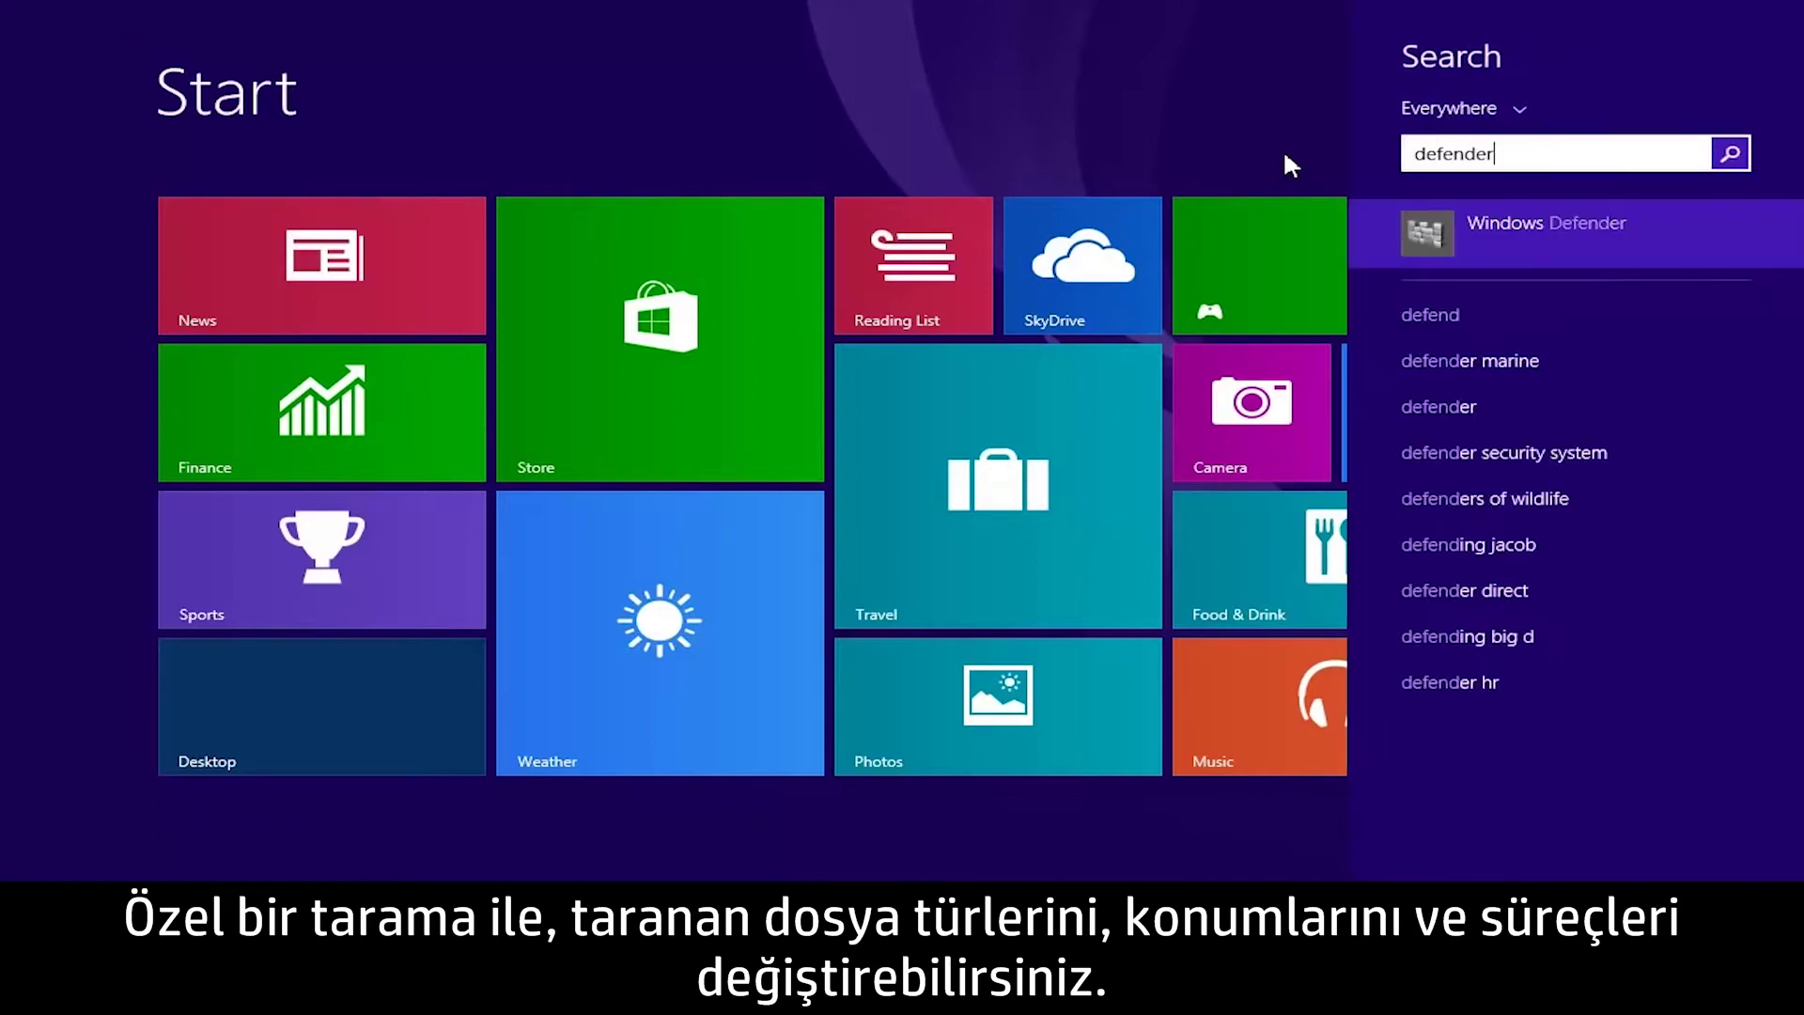
pyautogui.click(1537, 235)
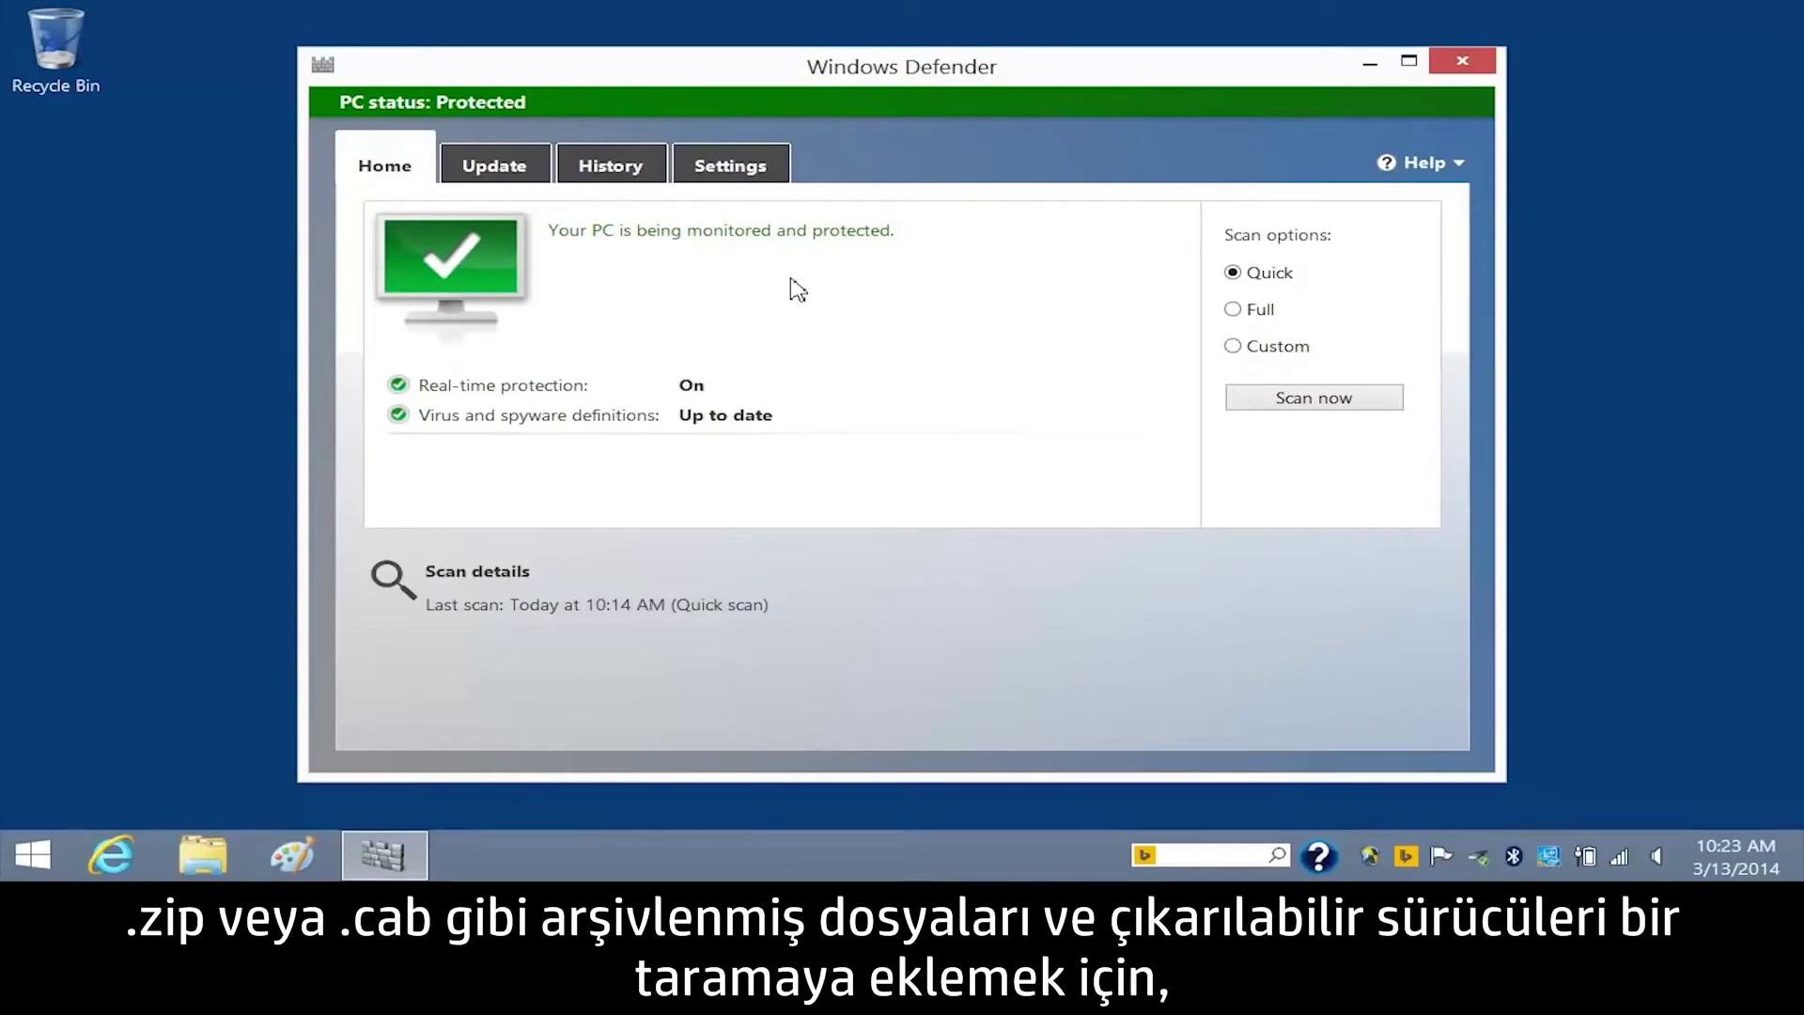
# In Advanced settings, enable Scan archive files and Scan removable drives, then save
pyautogui.click(747, 179)
pyautogui.click(540, 329)
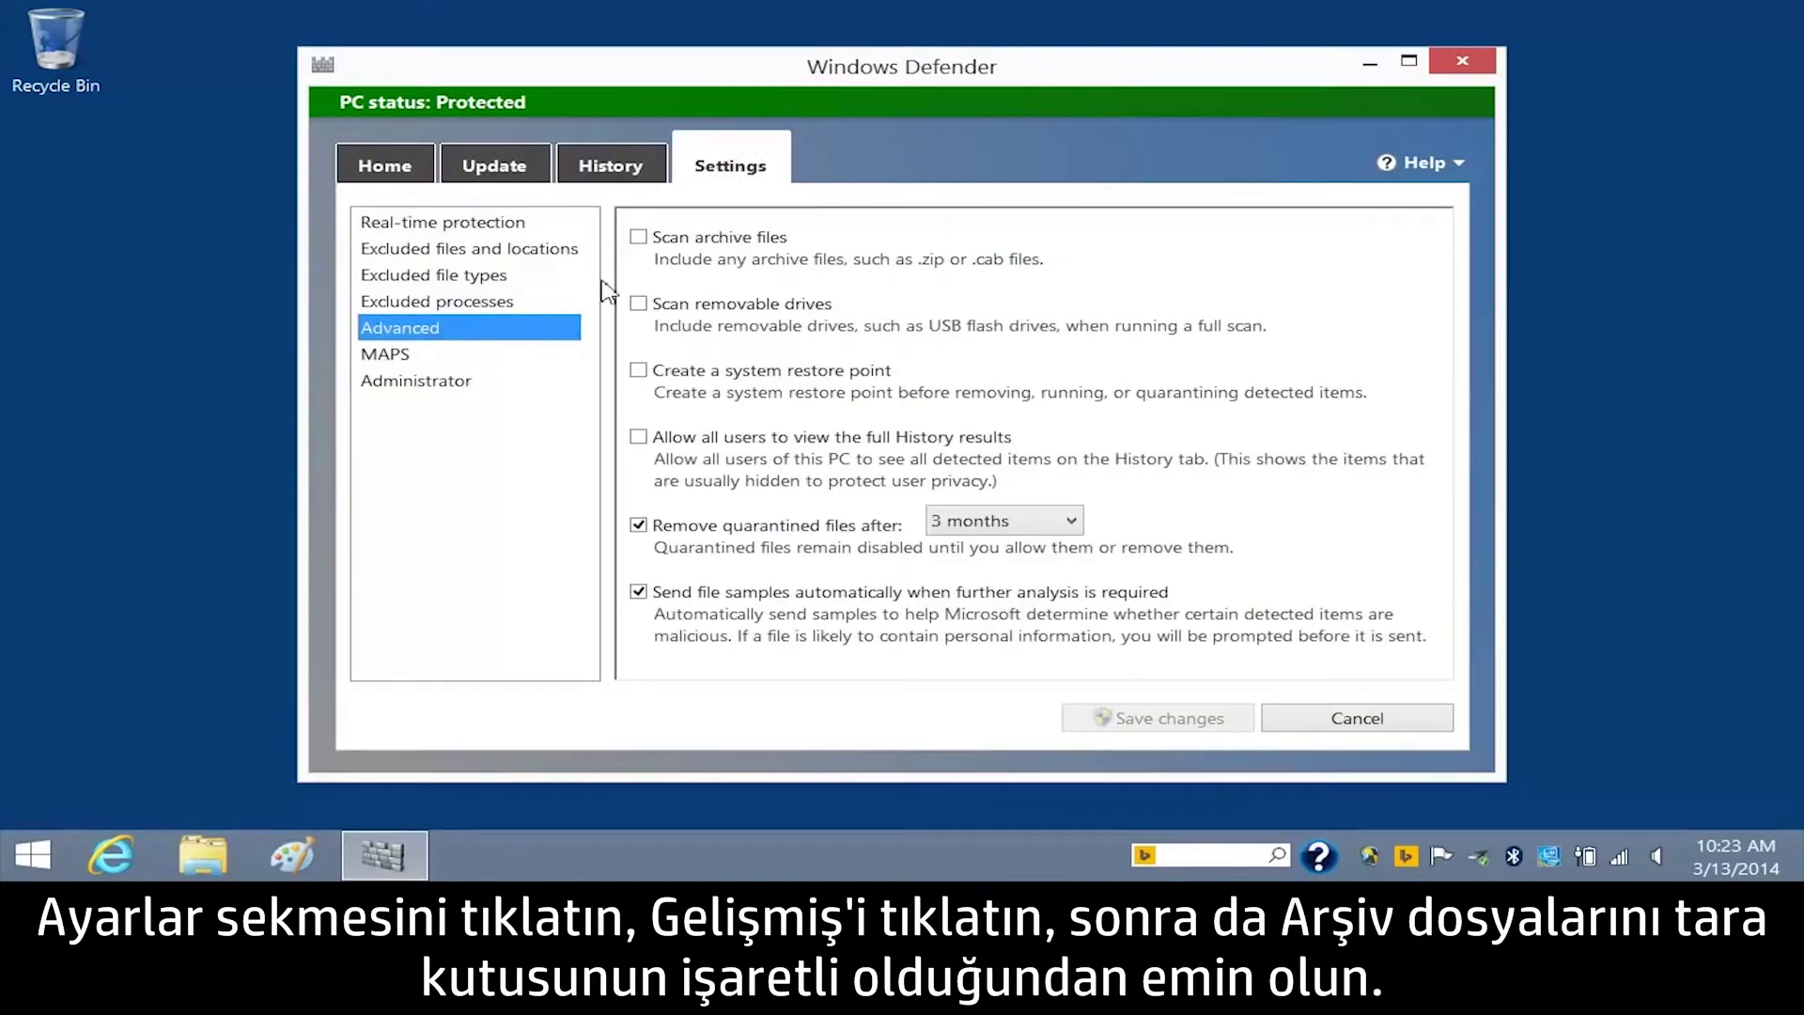
pyautogui.click(639, 239)
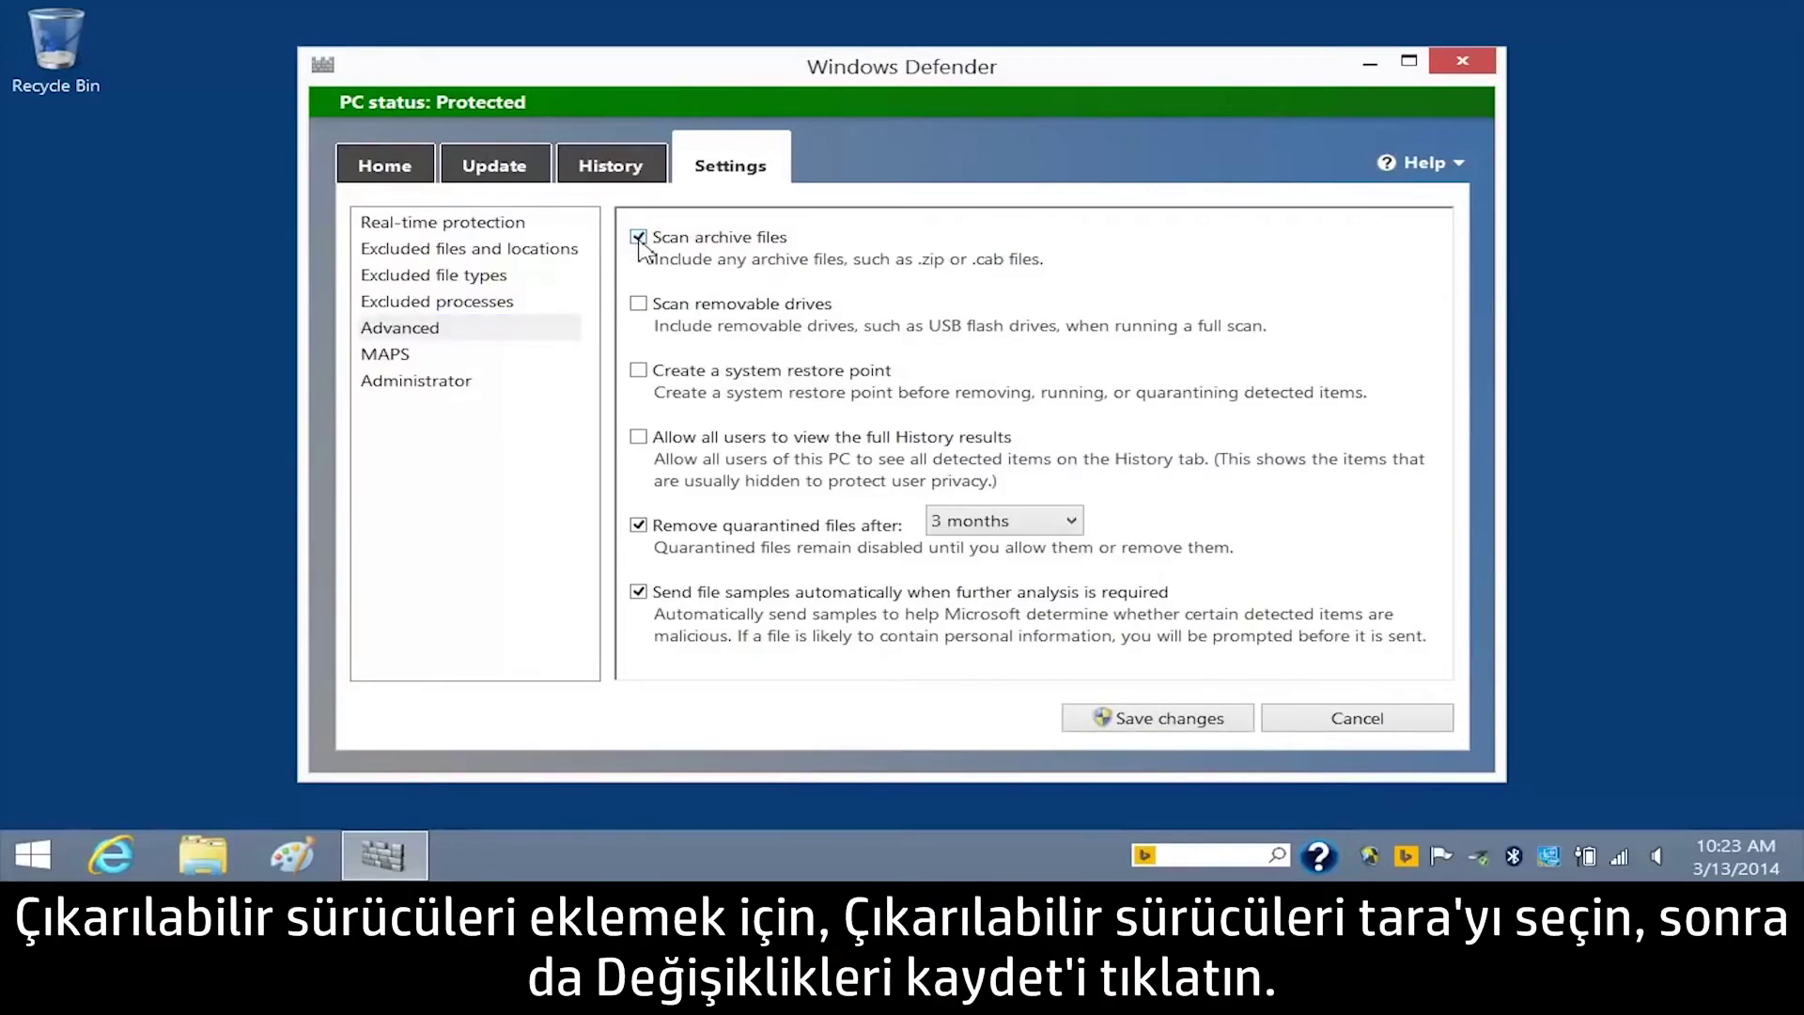
pyautogui.click(639, 303)
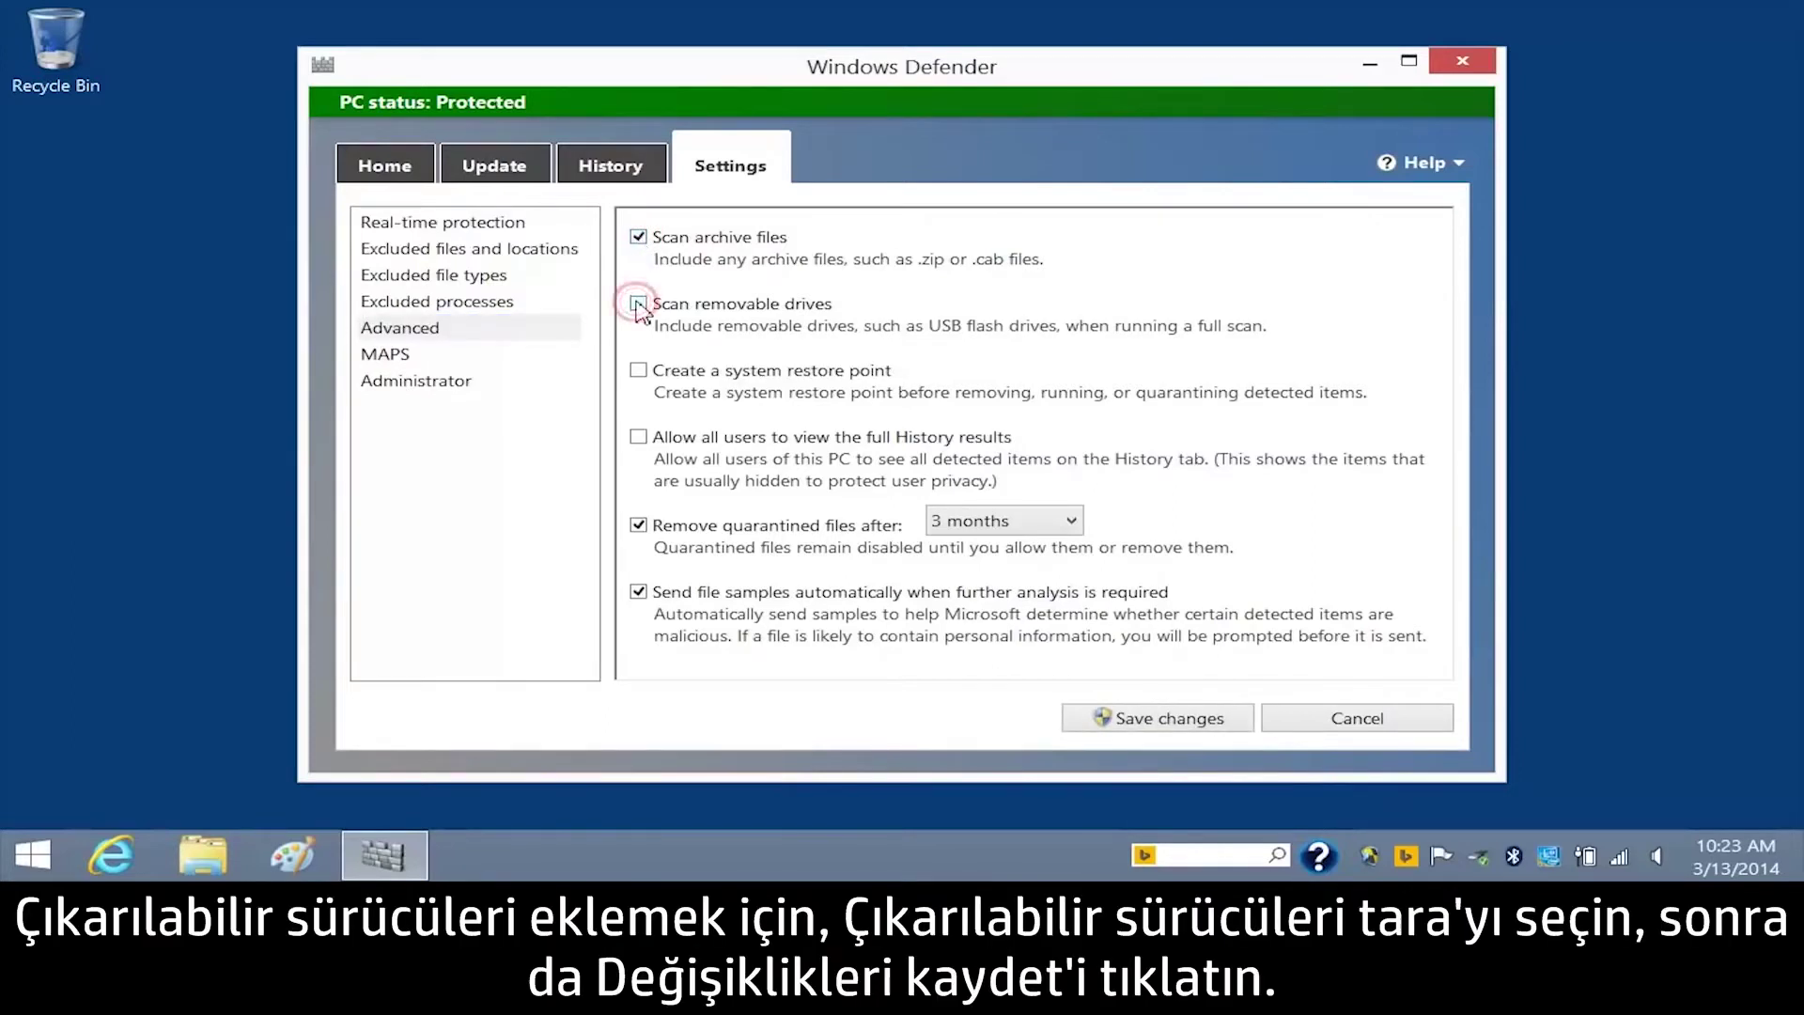
pyautogui.click(1166, 727)
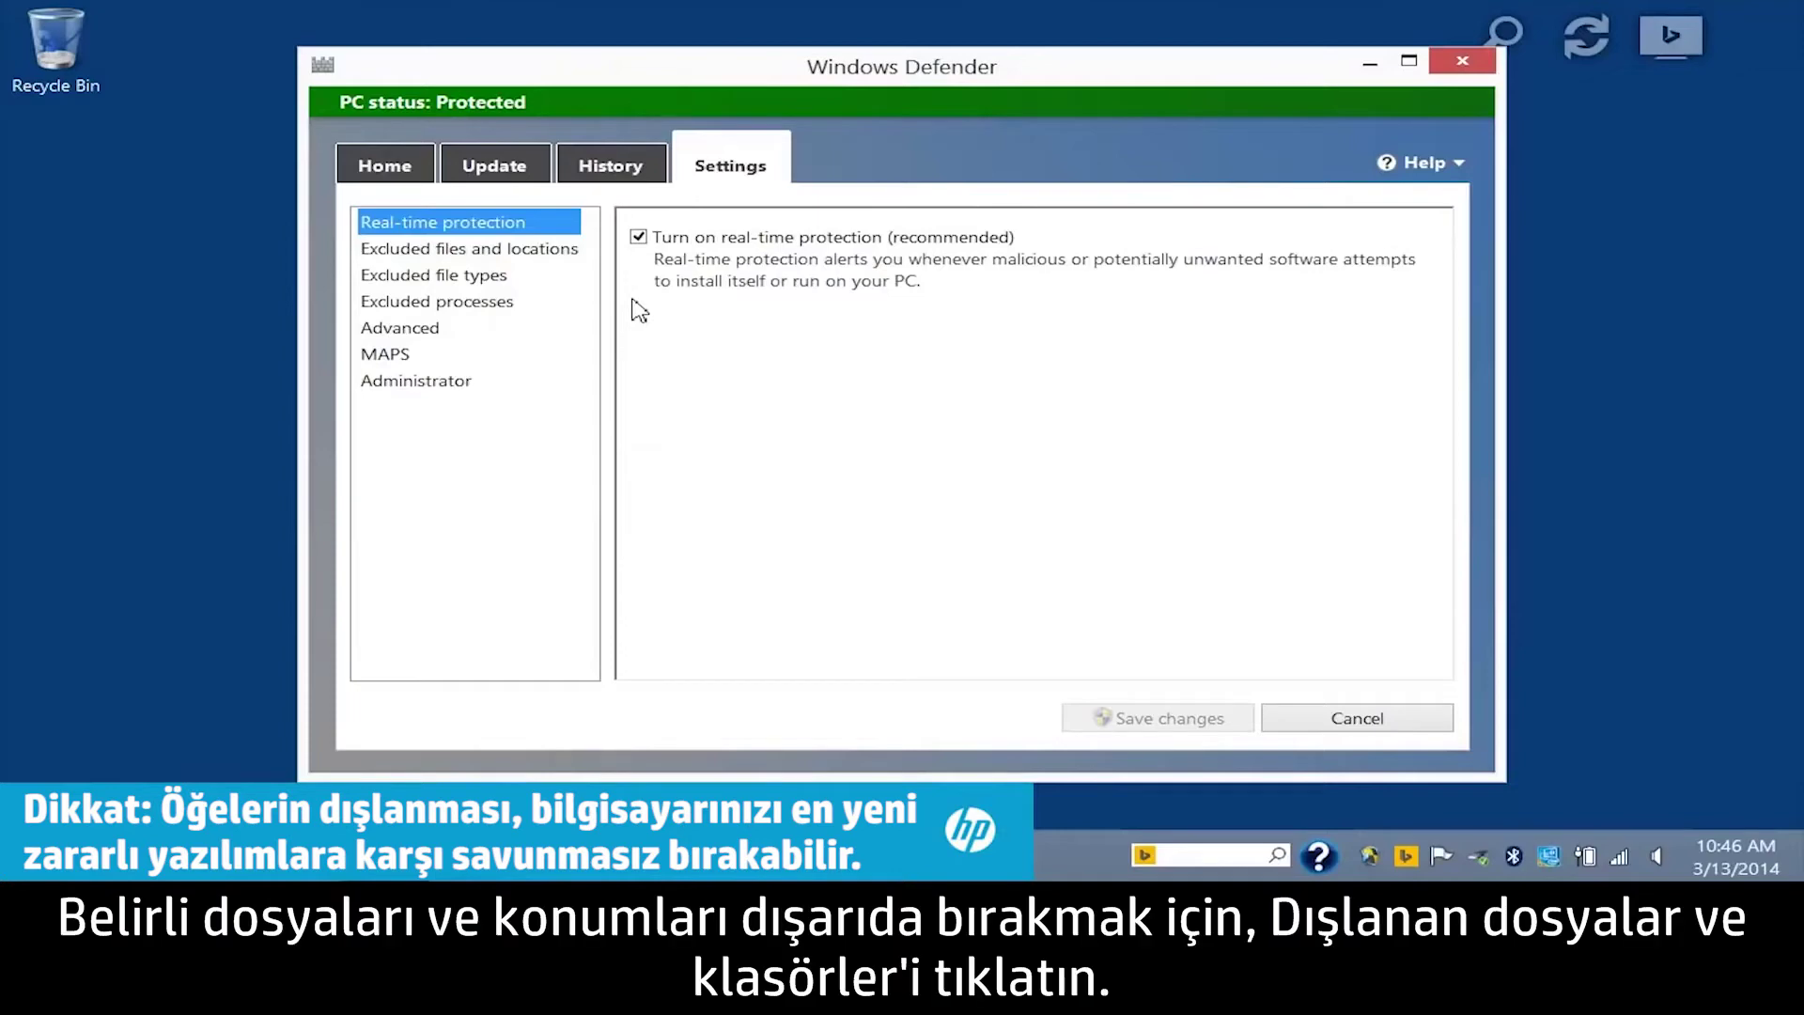
# Add the C:\Users profile's Saved Games folder to excluded locations and save
pyautogui.click(561, 255)
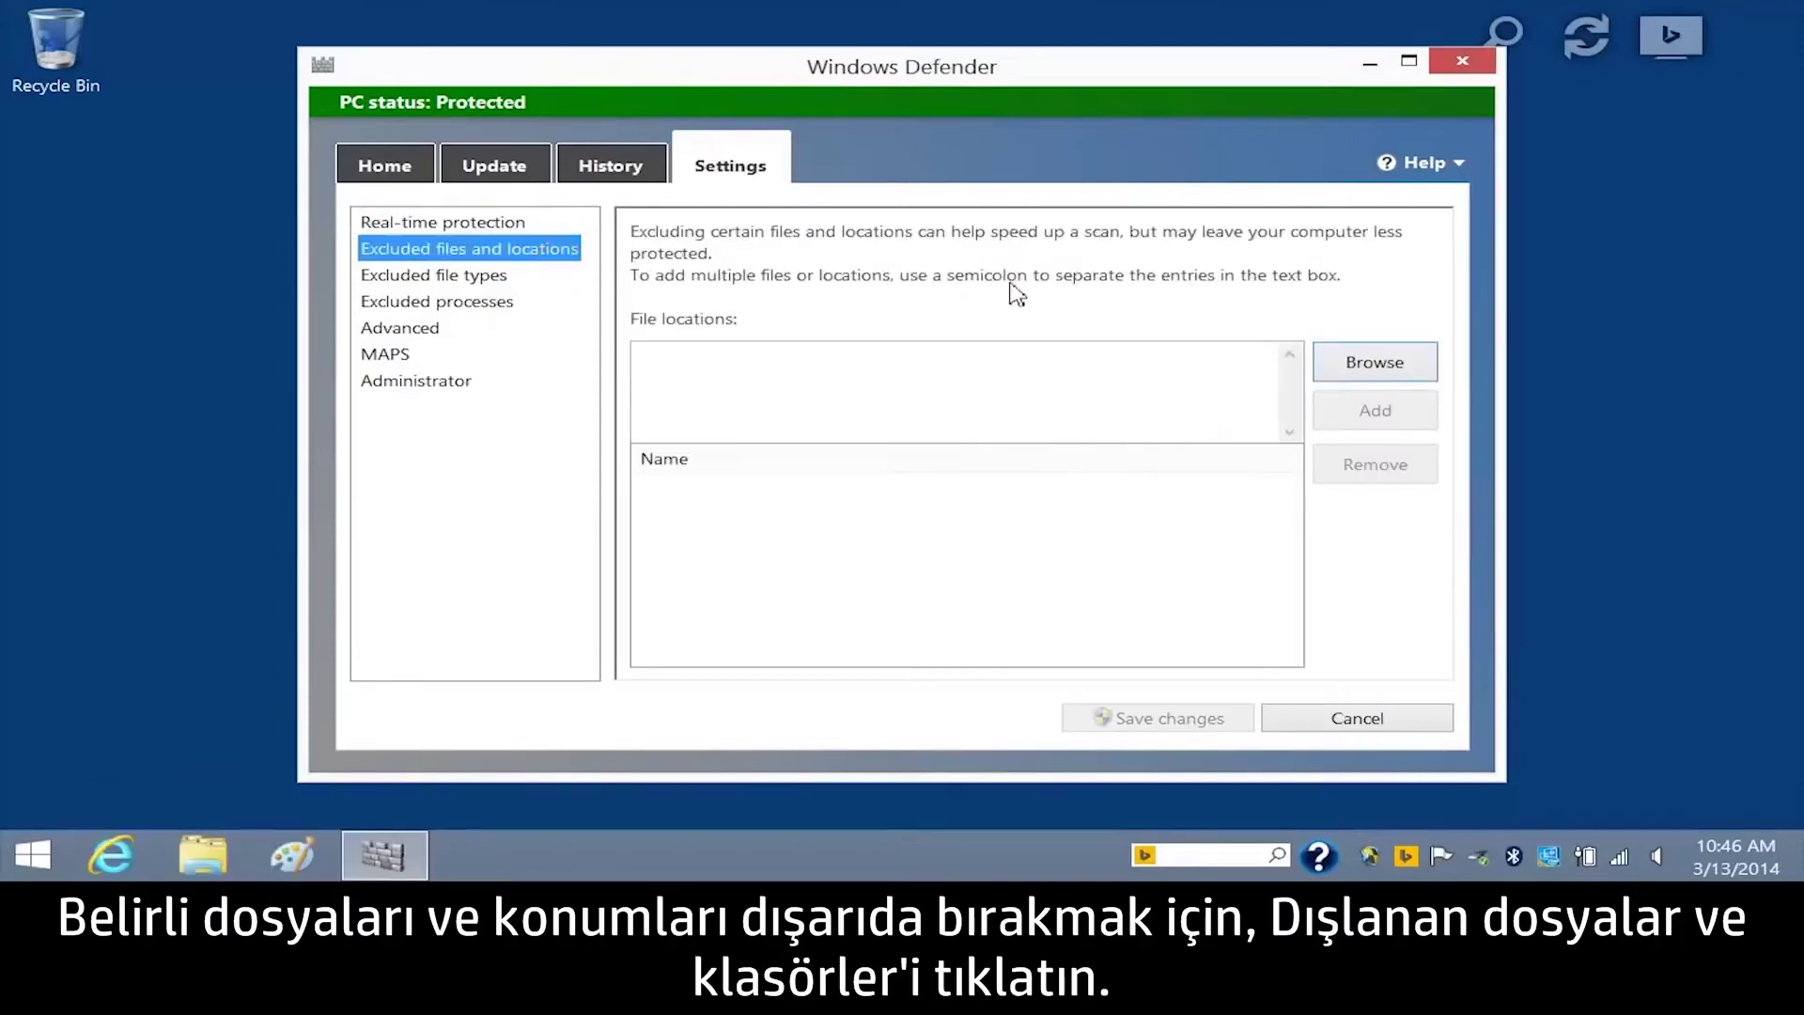
pyautogui.click(1377, 373)
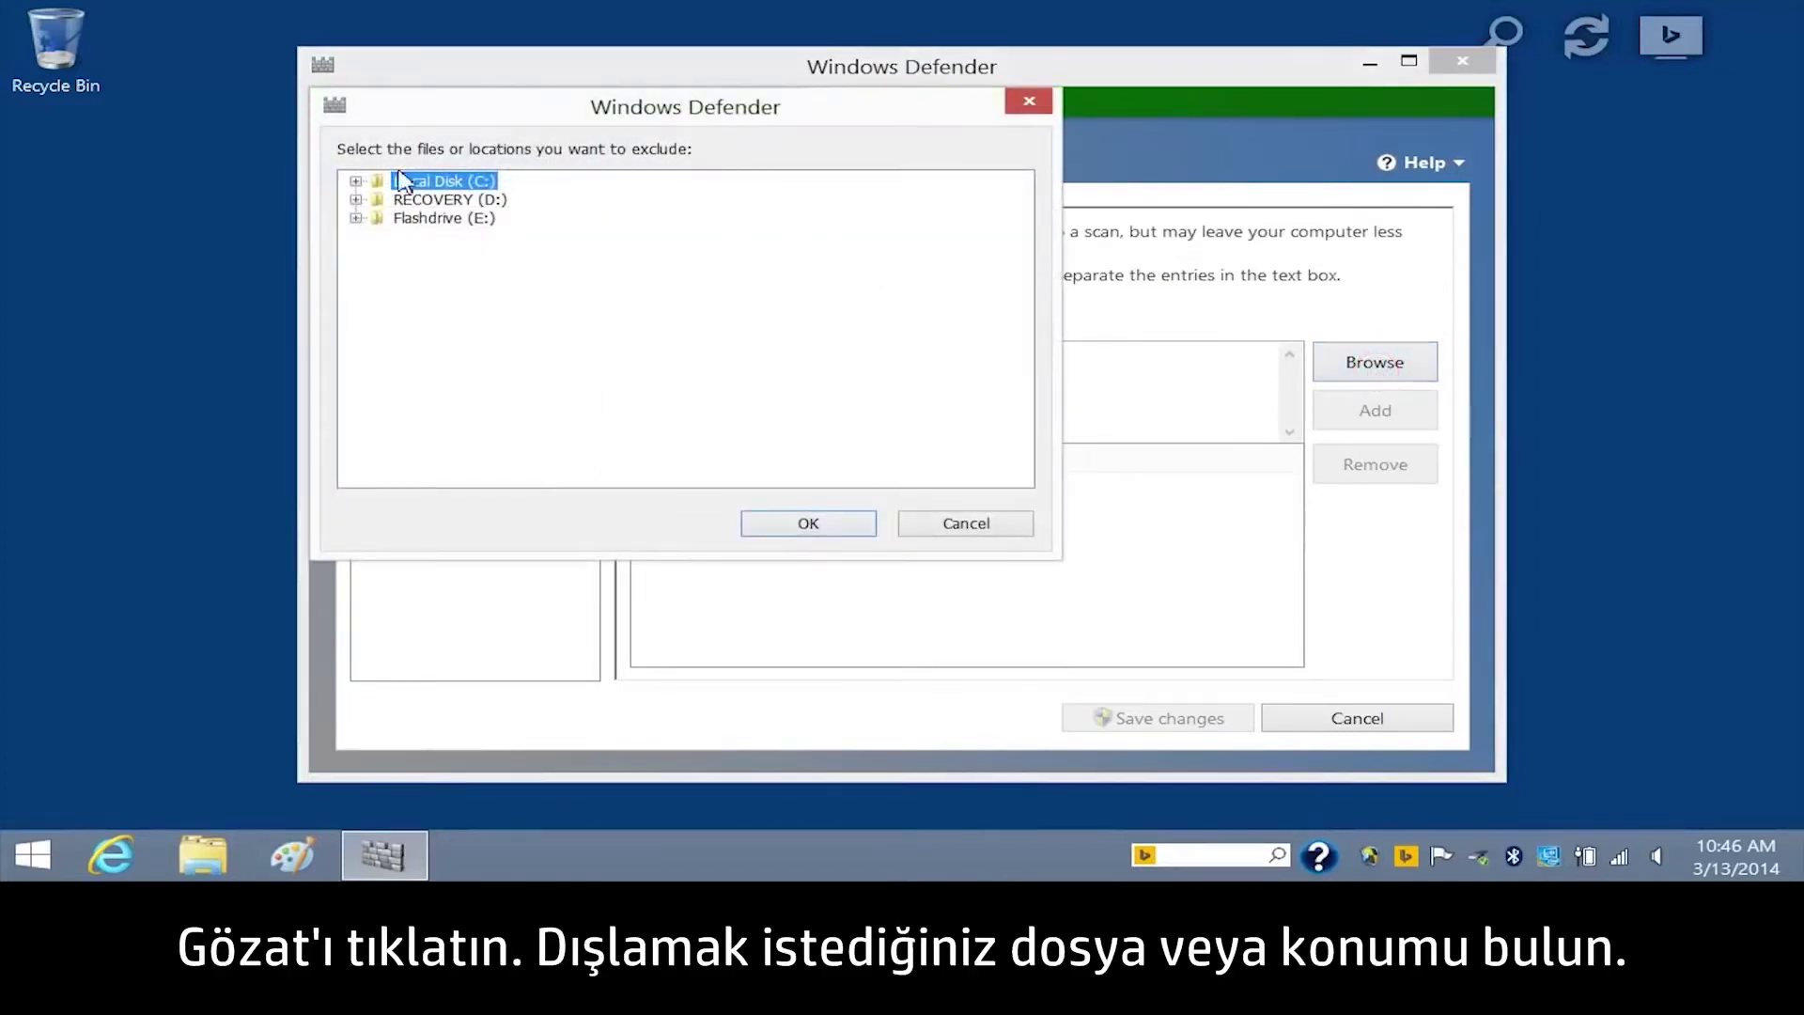
pyautogui.click(357, 181)
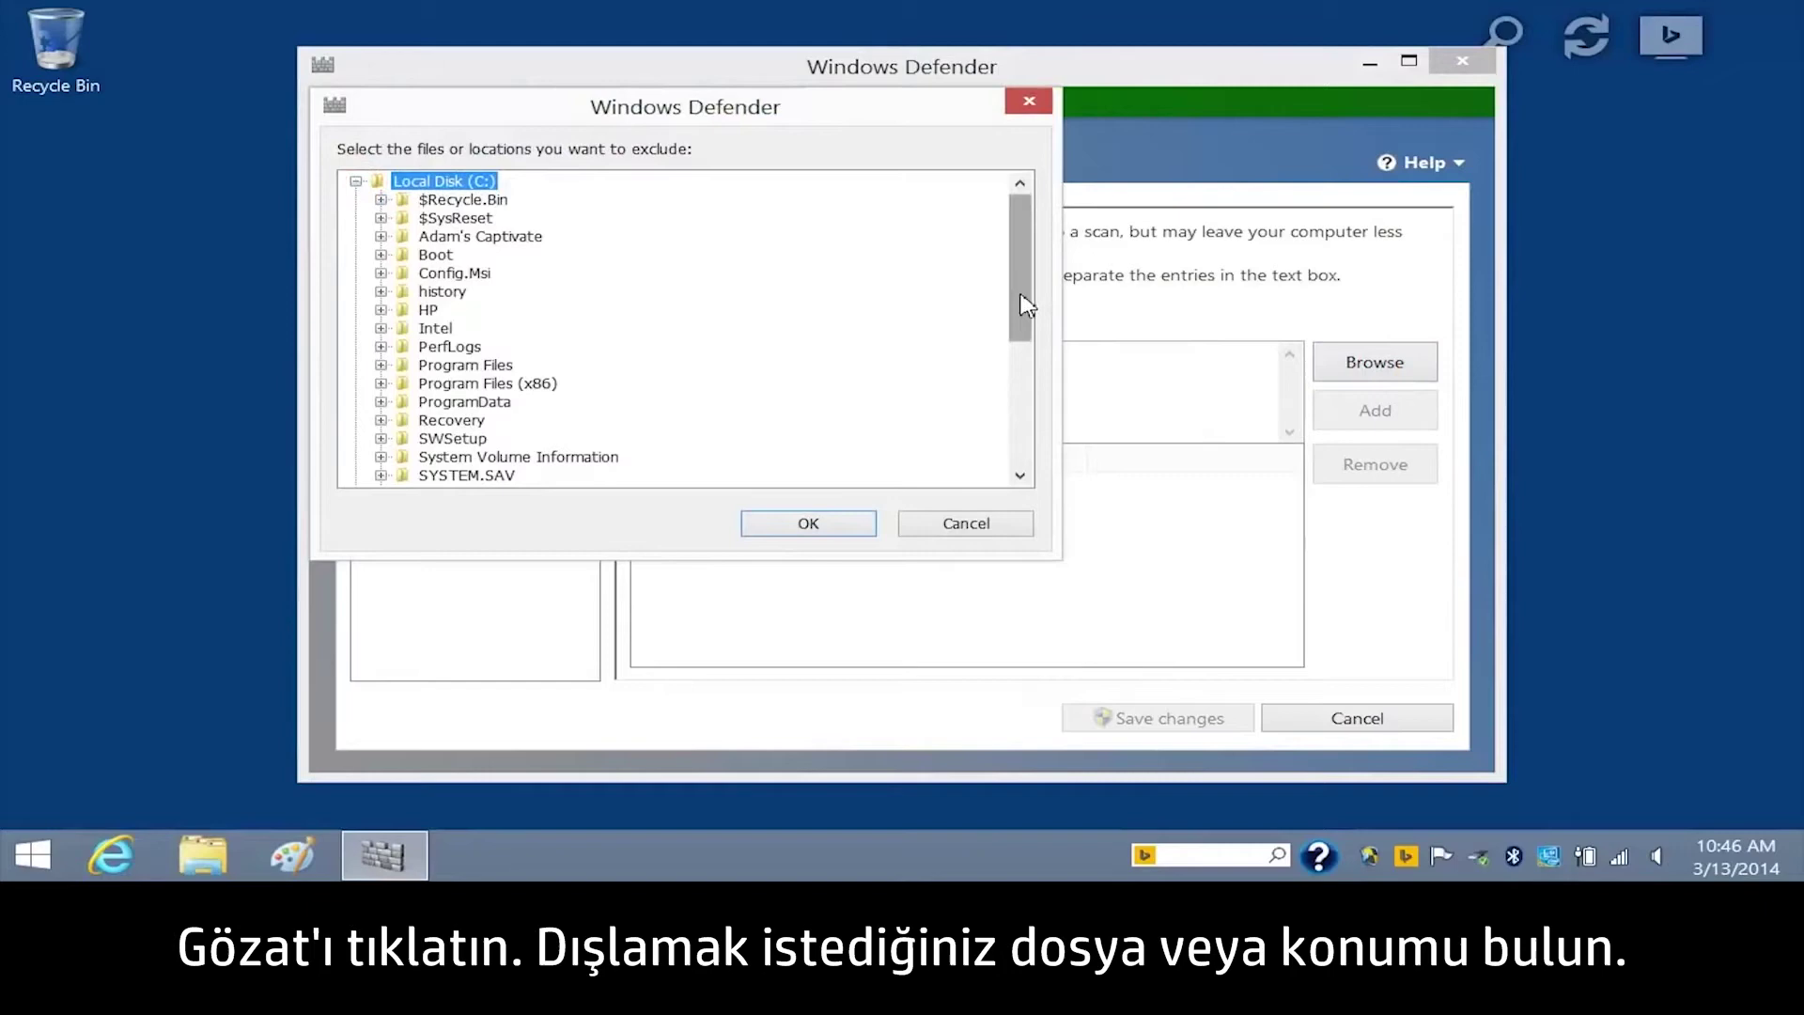
pyautogui.moveTo(1021, 302); pyautogui.dragTo(1014, 408)
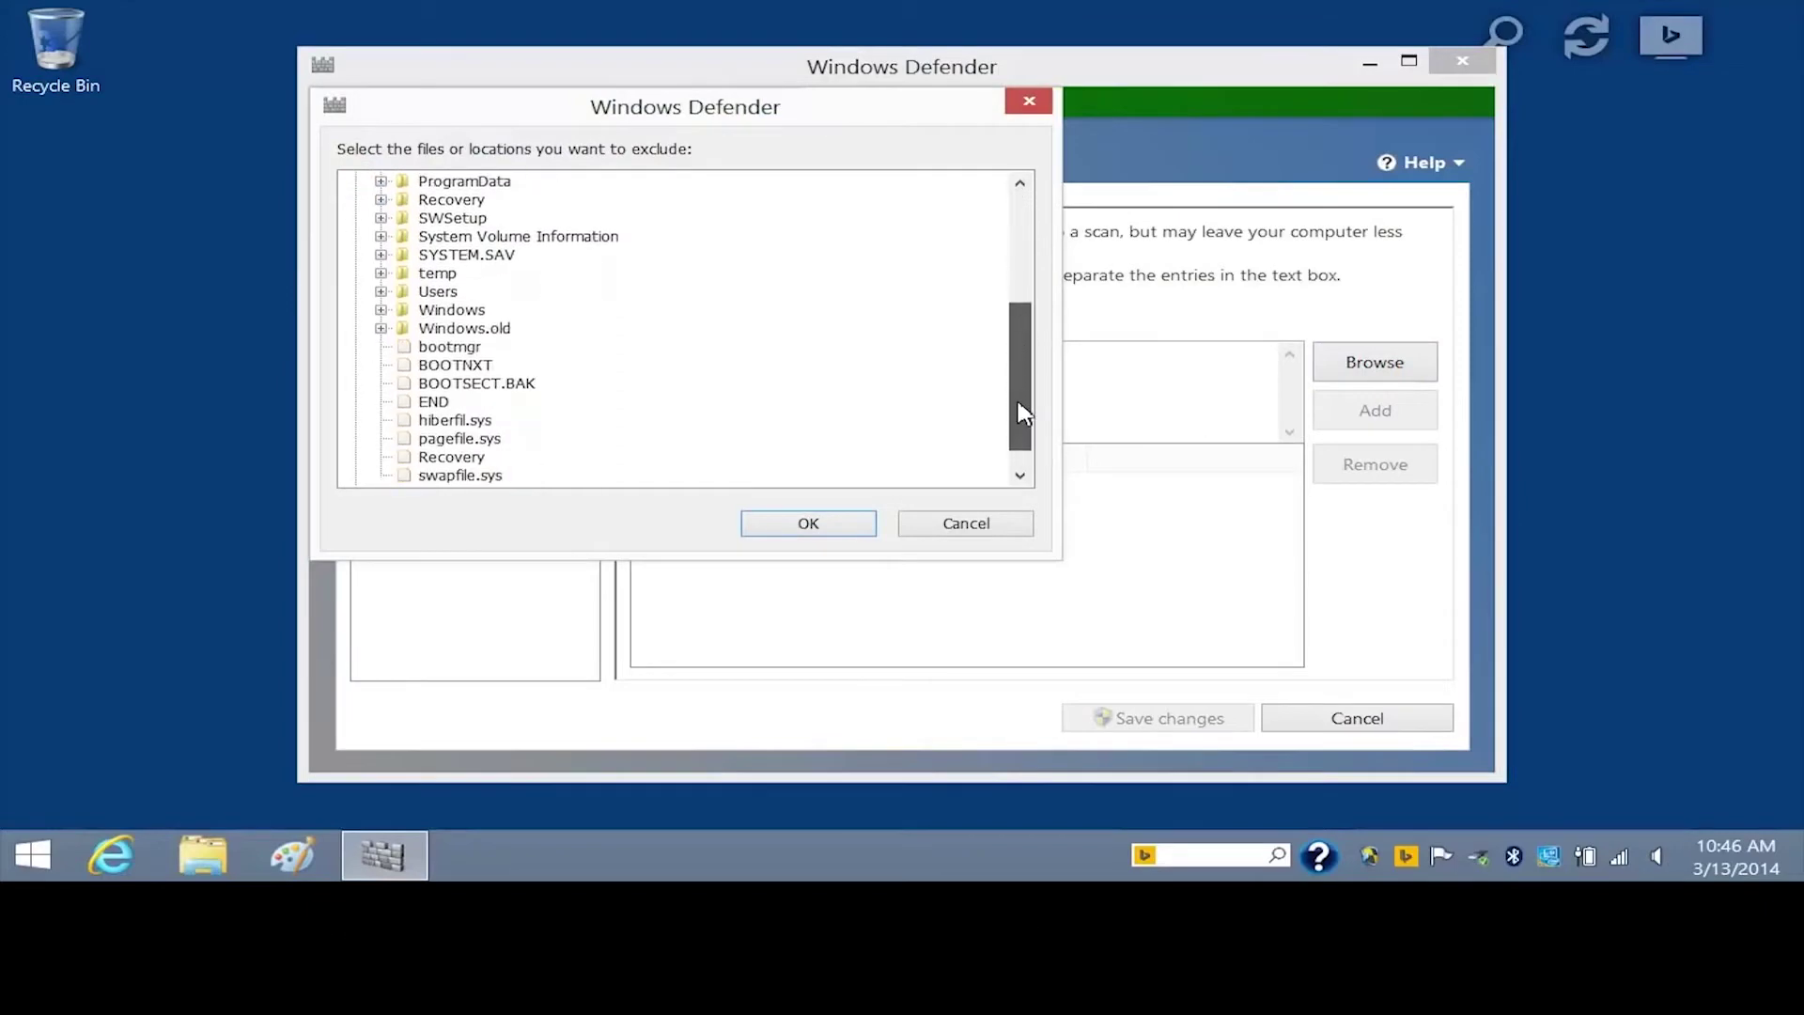
pyautogui.click(381, 291)
pyautogui.click(406, 328)
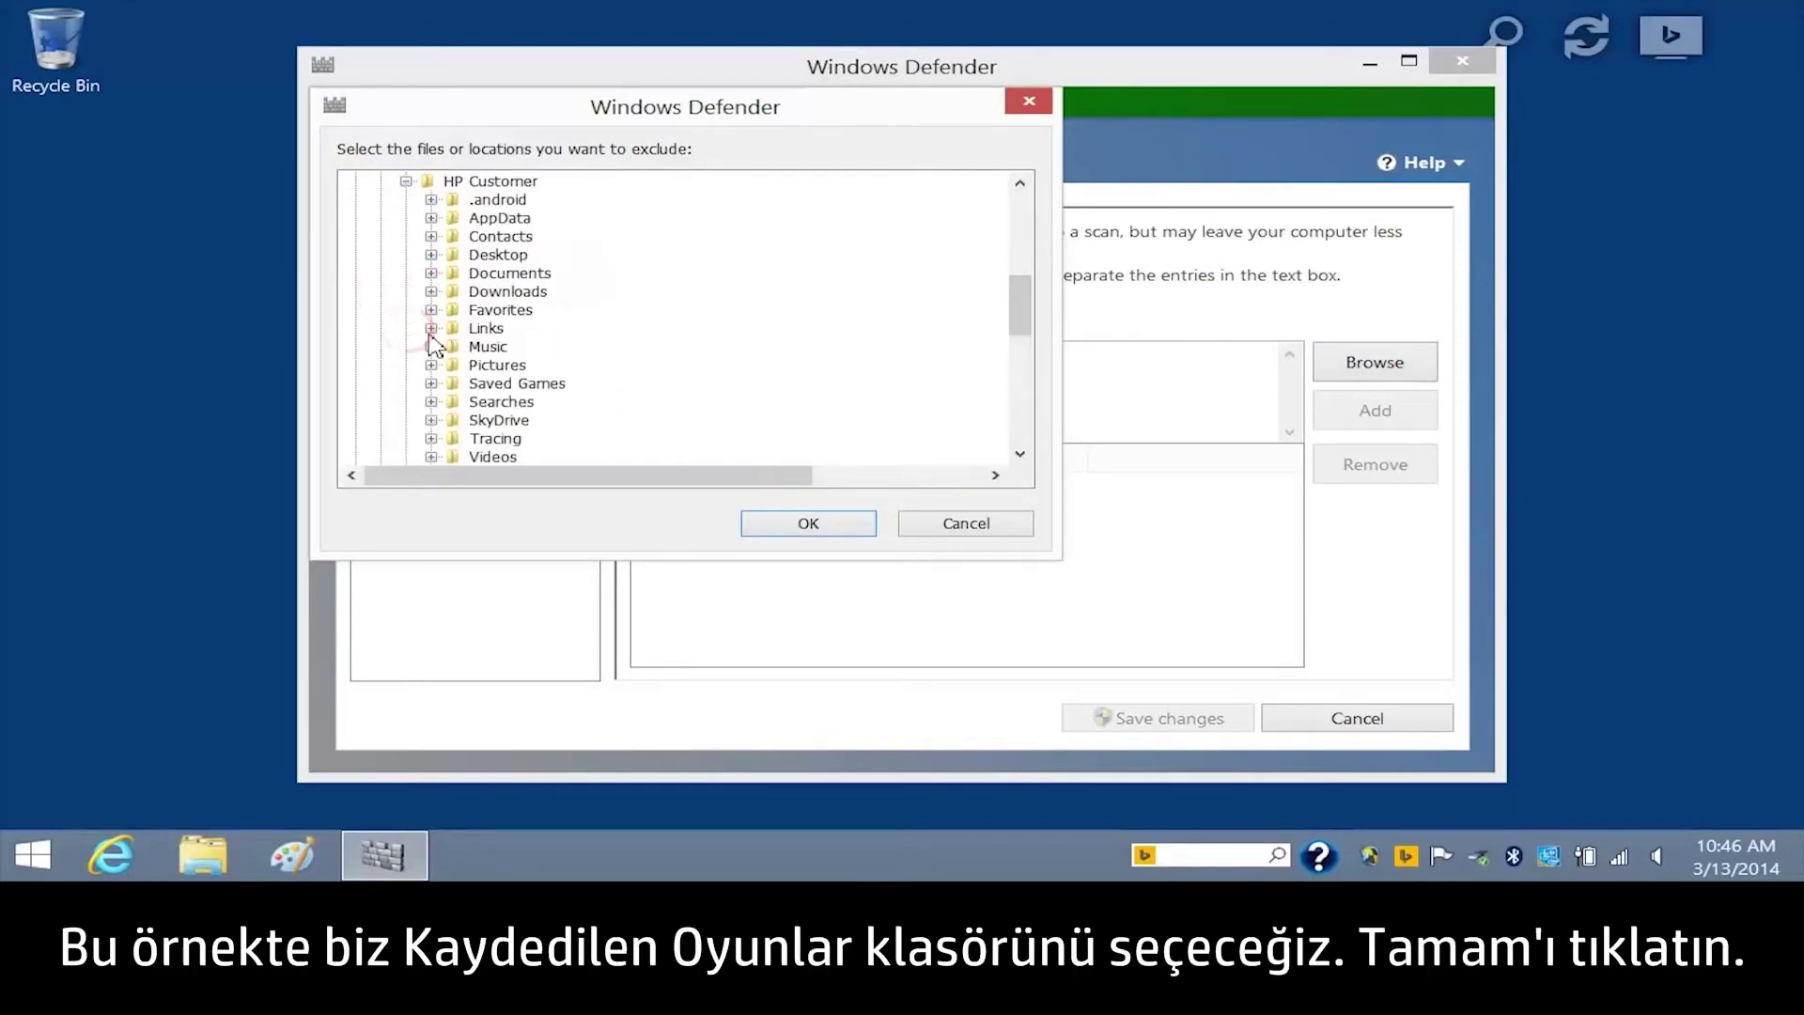
pyautogui.click(493, 384)
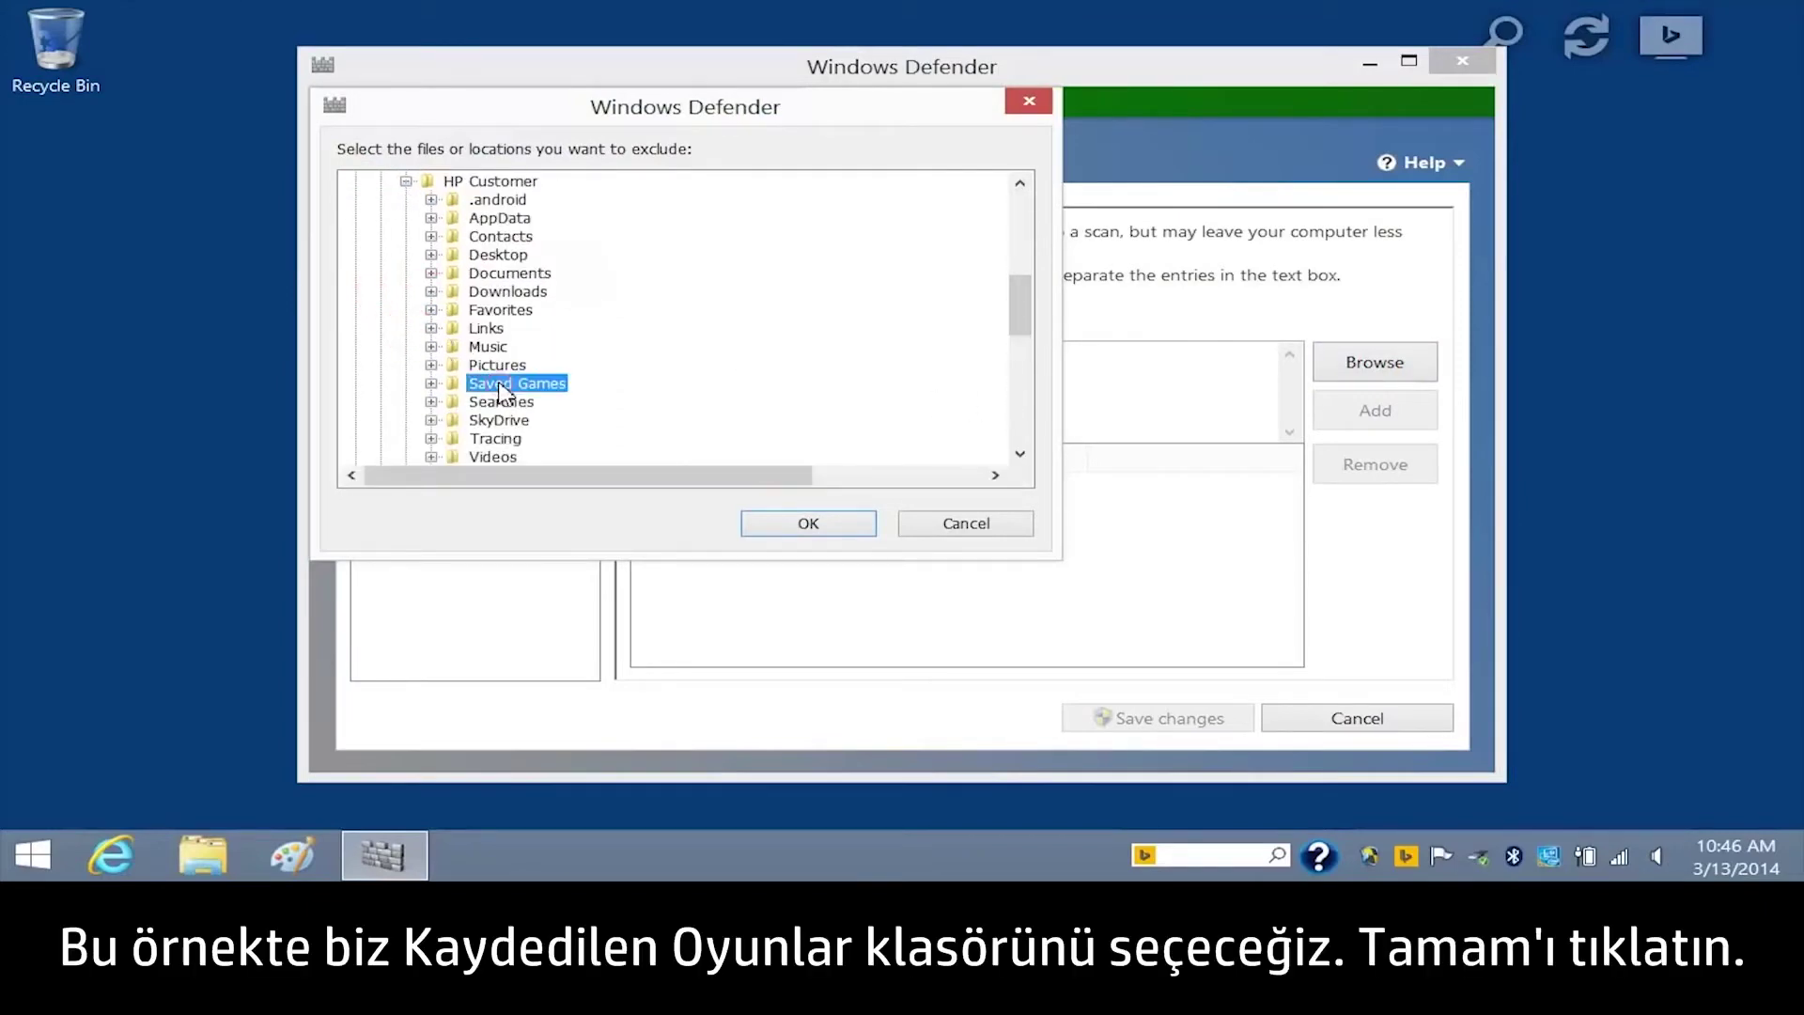
pyautogui.click(804, 524)
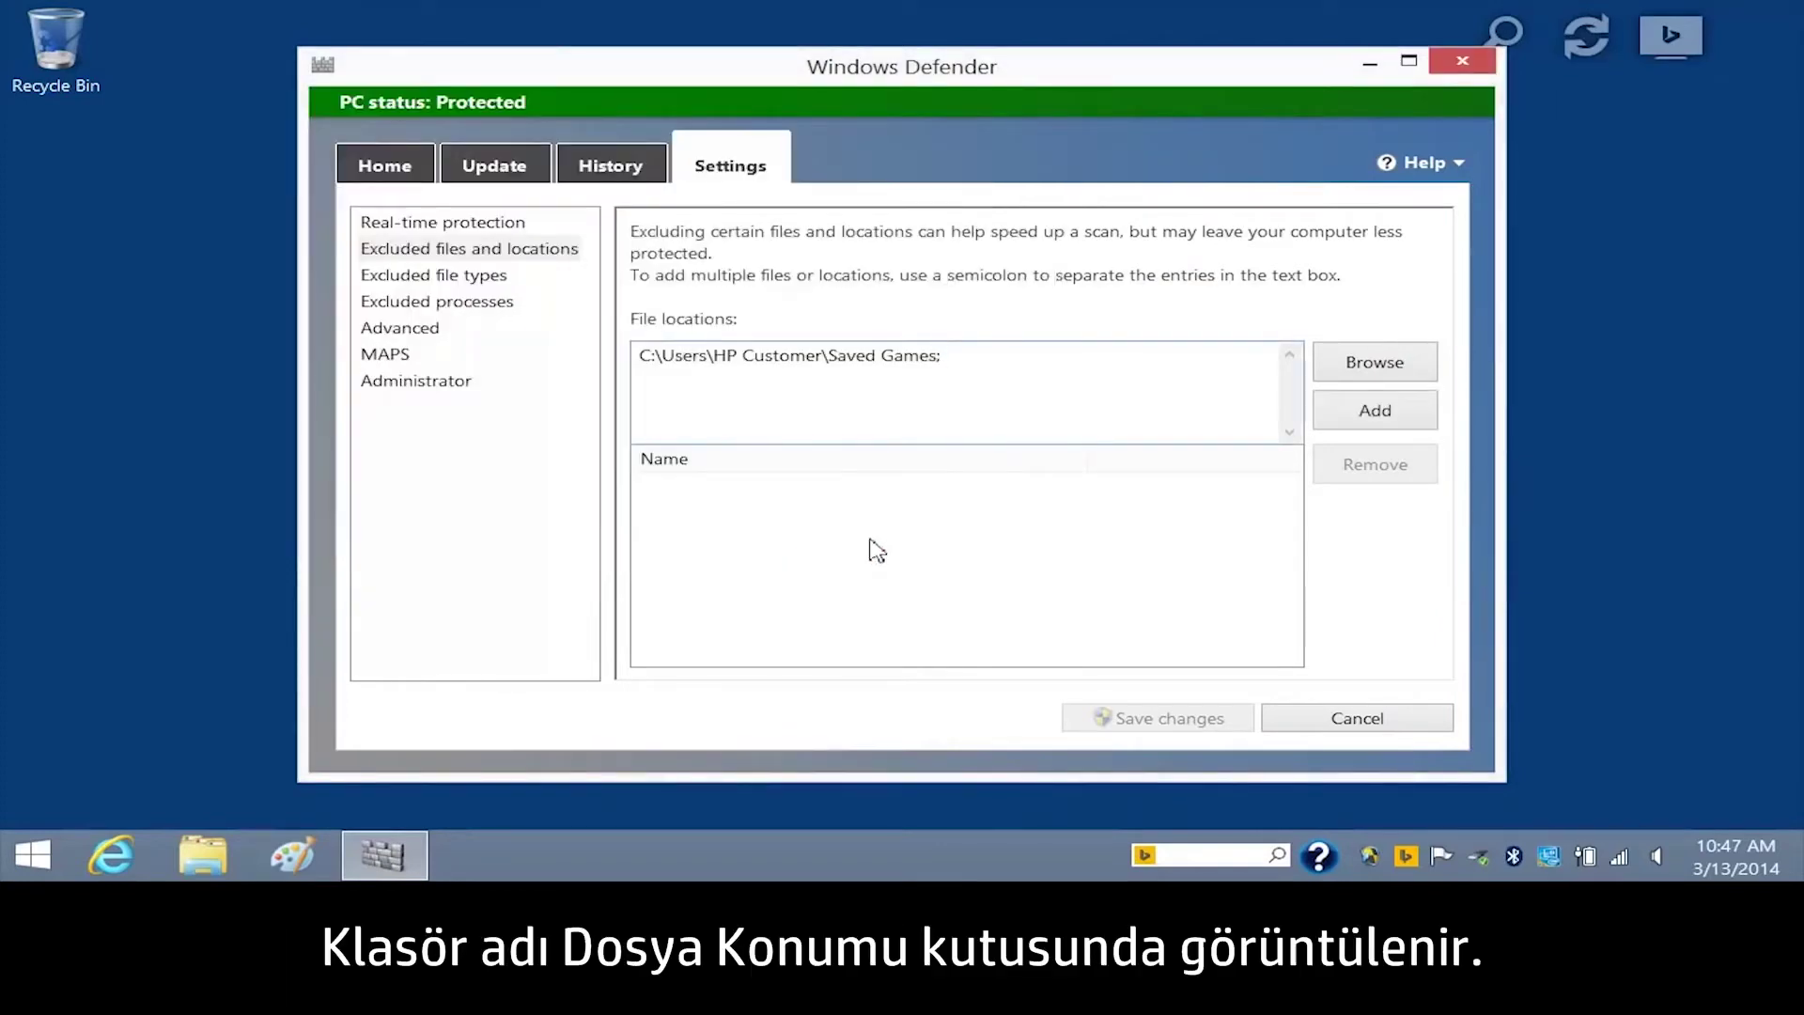
pyautogui.click(1375, 414)
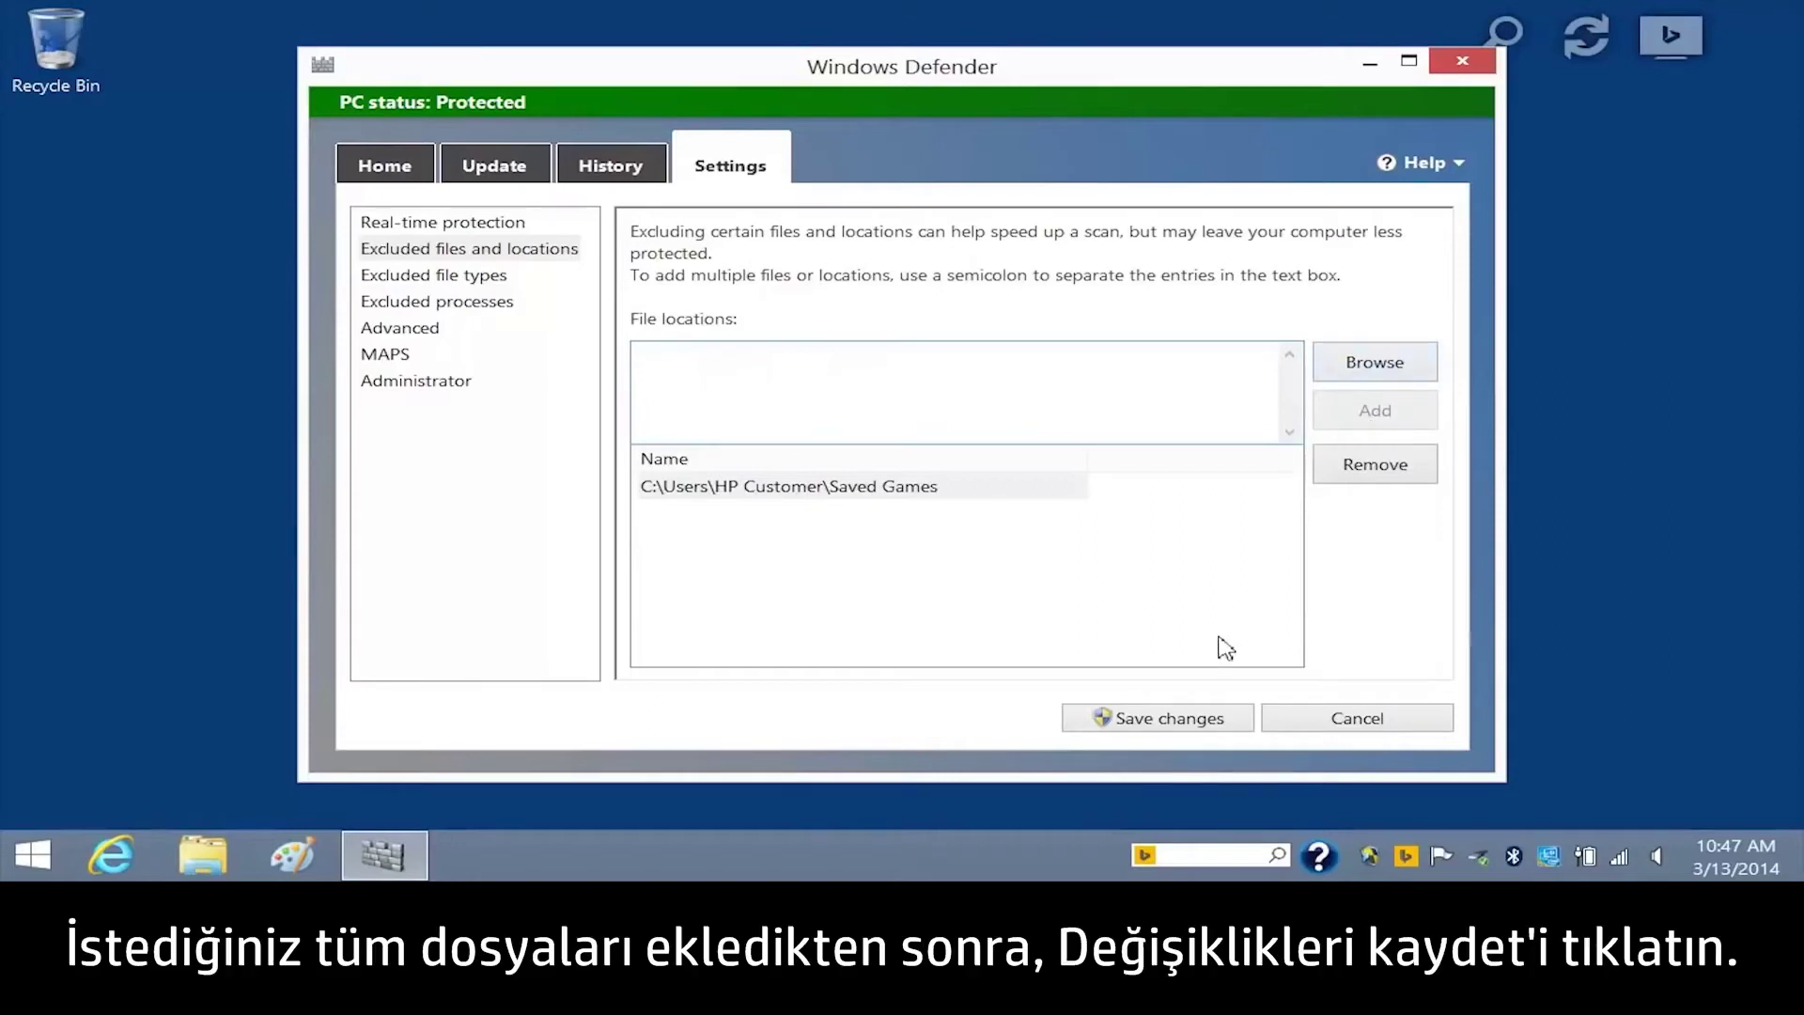
pyautogui.click(1165, 723)
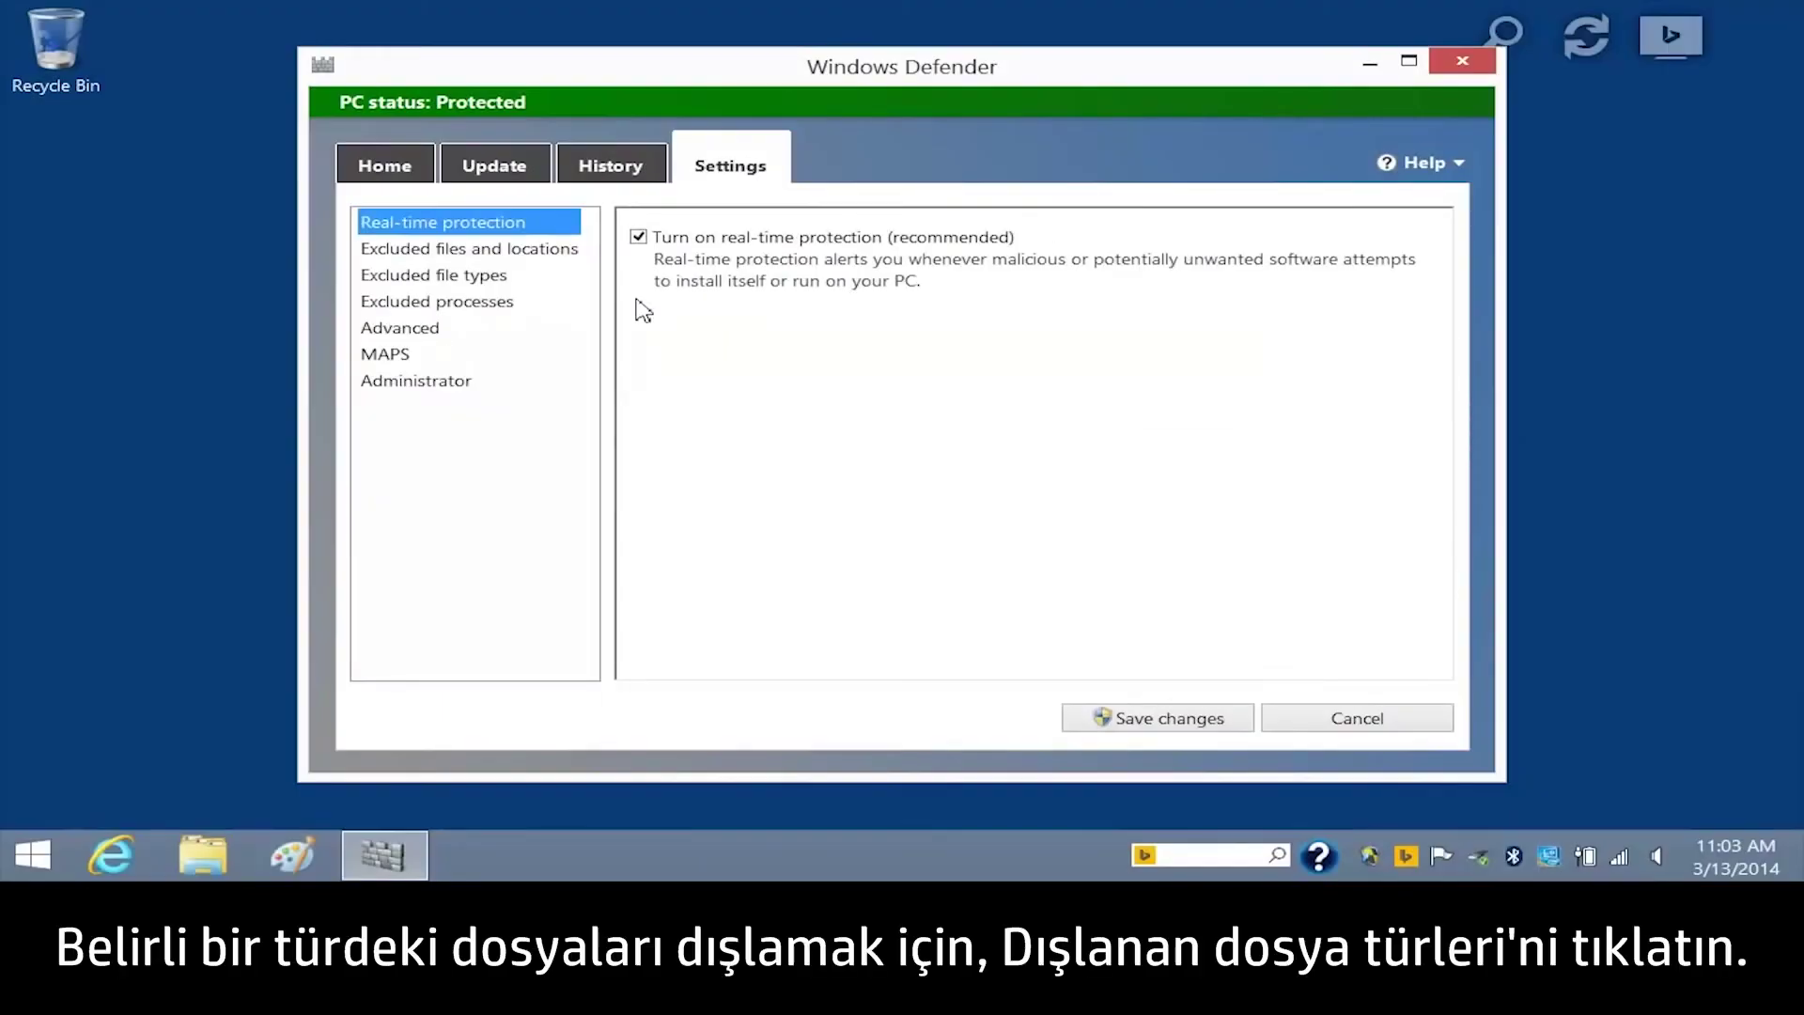
# Add the 'mov' extension to Excluded file types and save
pyautogui.click(547, 284)
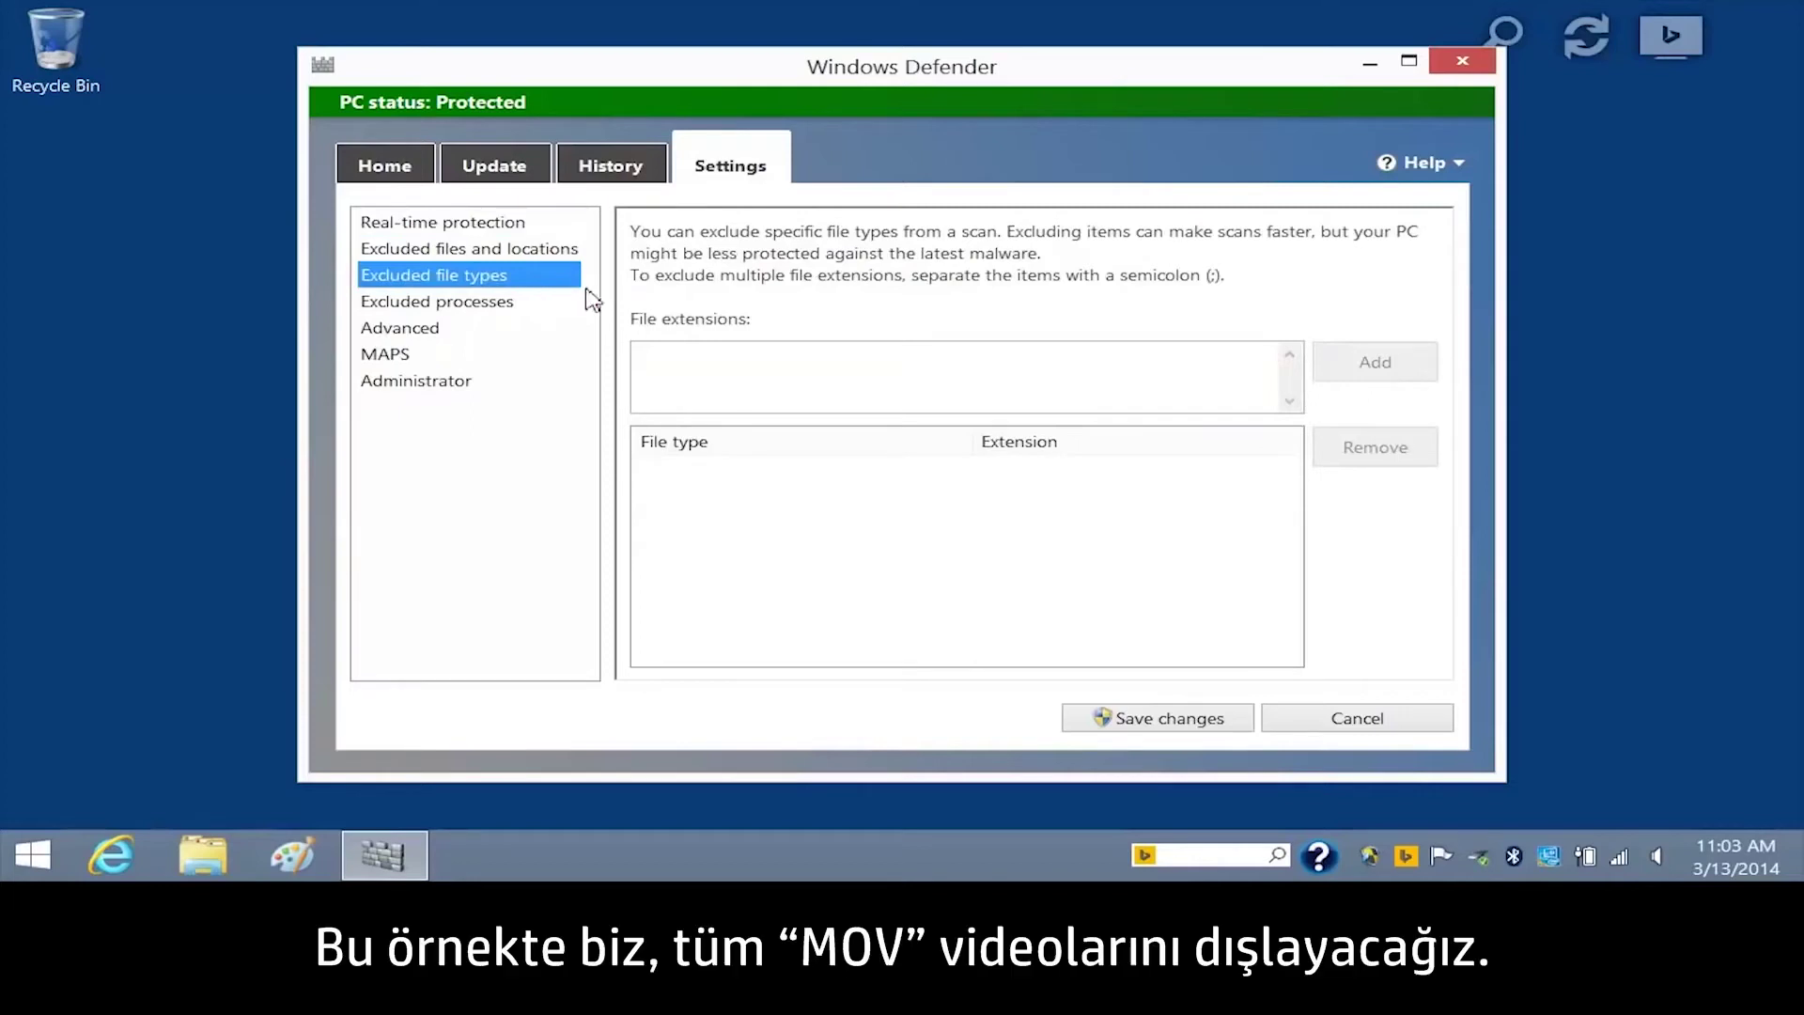
pyautogui.click(783, 362)
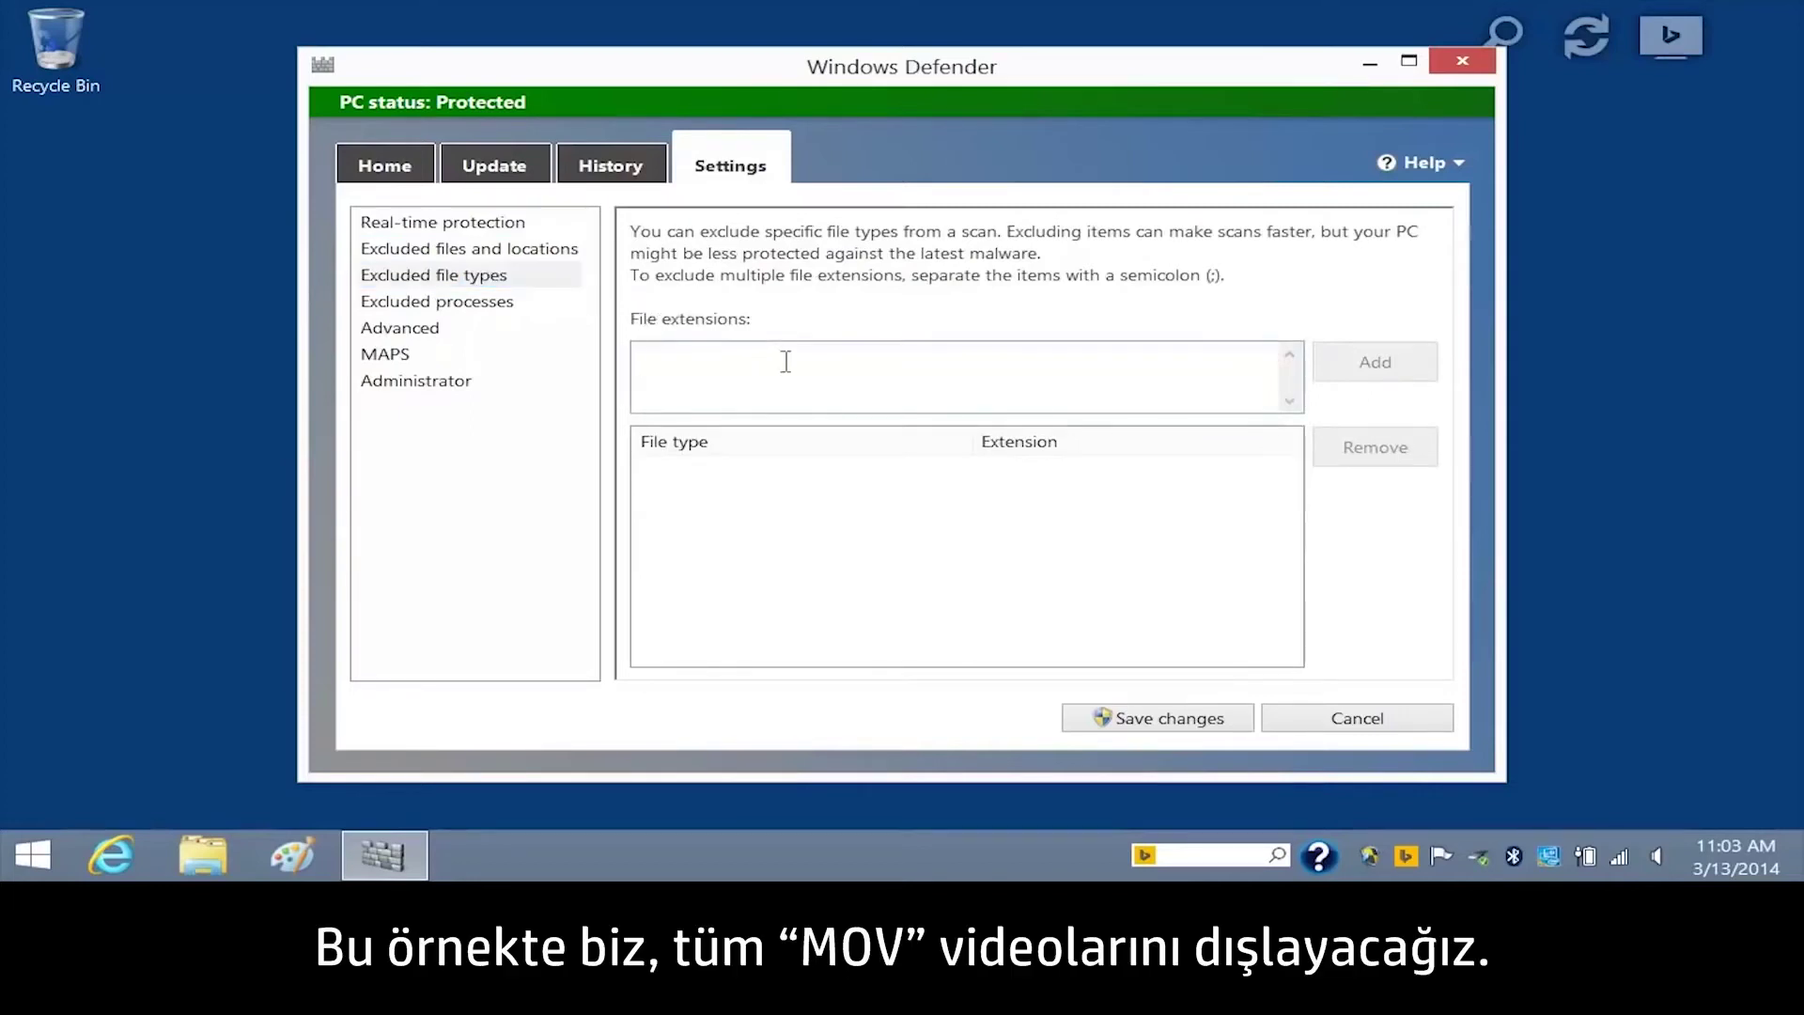
pyautogui.write('mov')
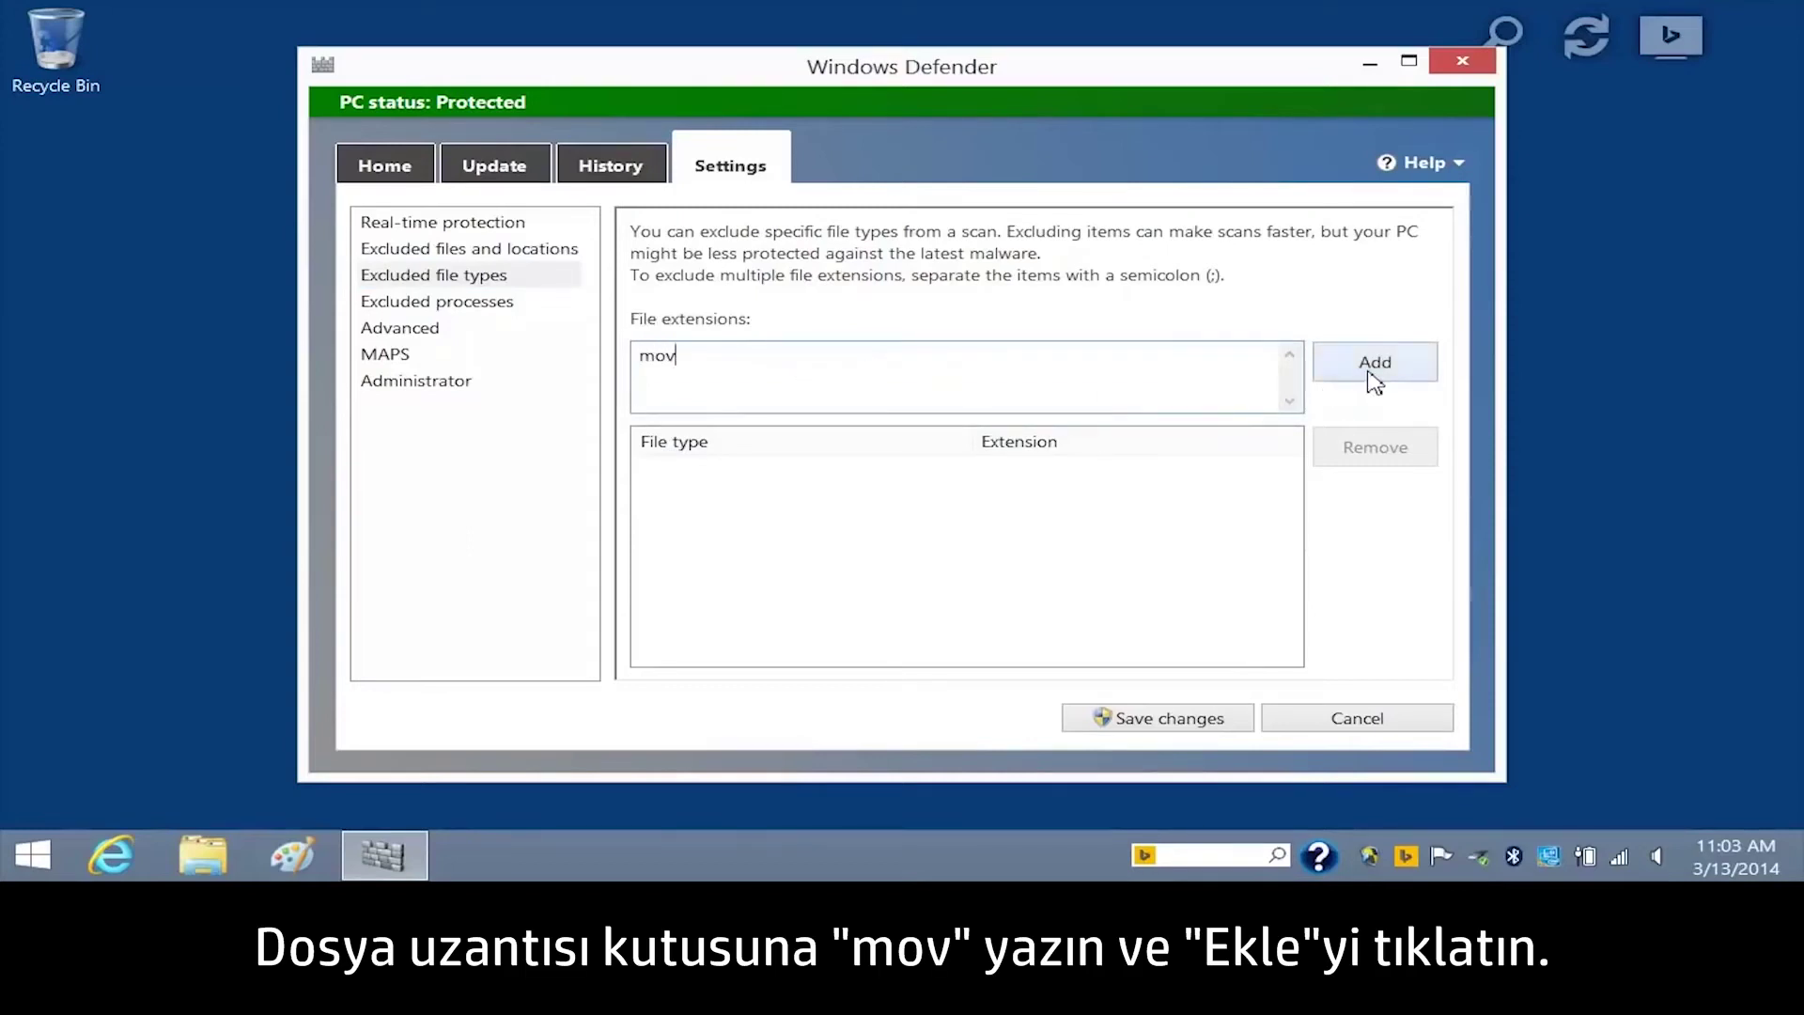
pyautogui.click(1375, 376)
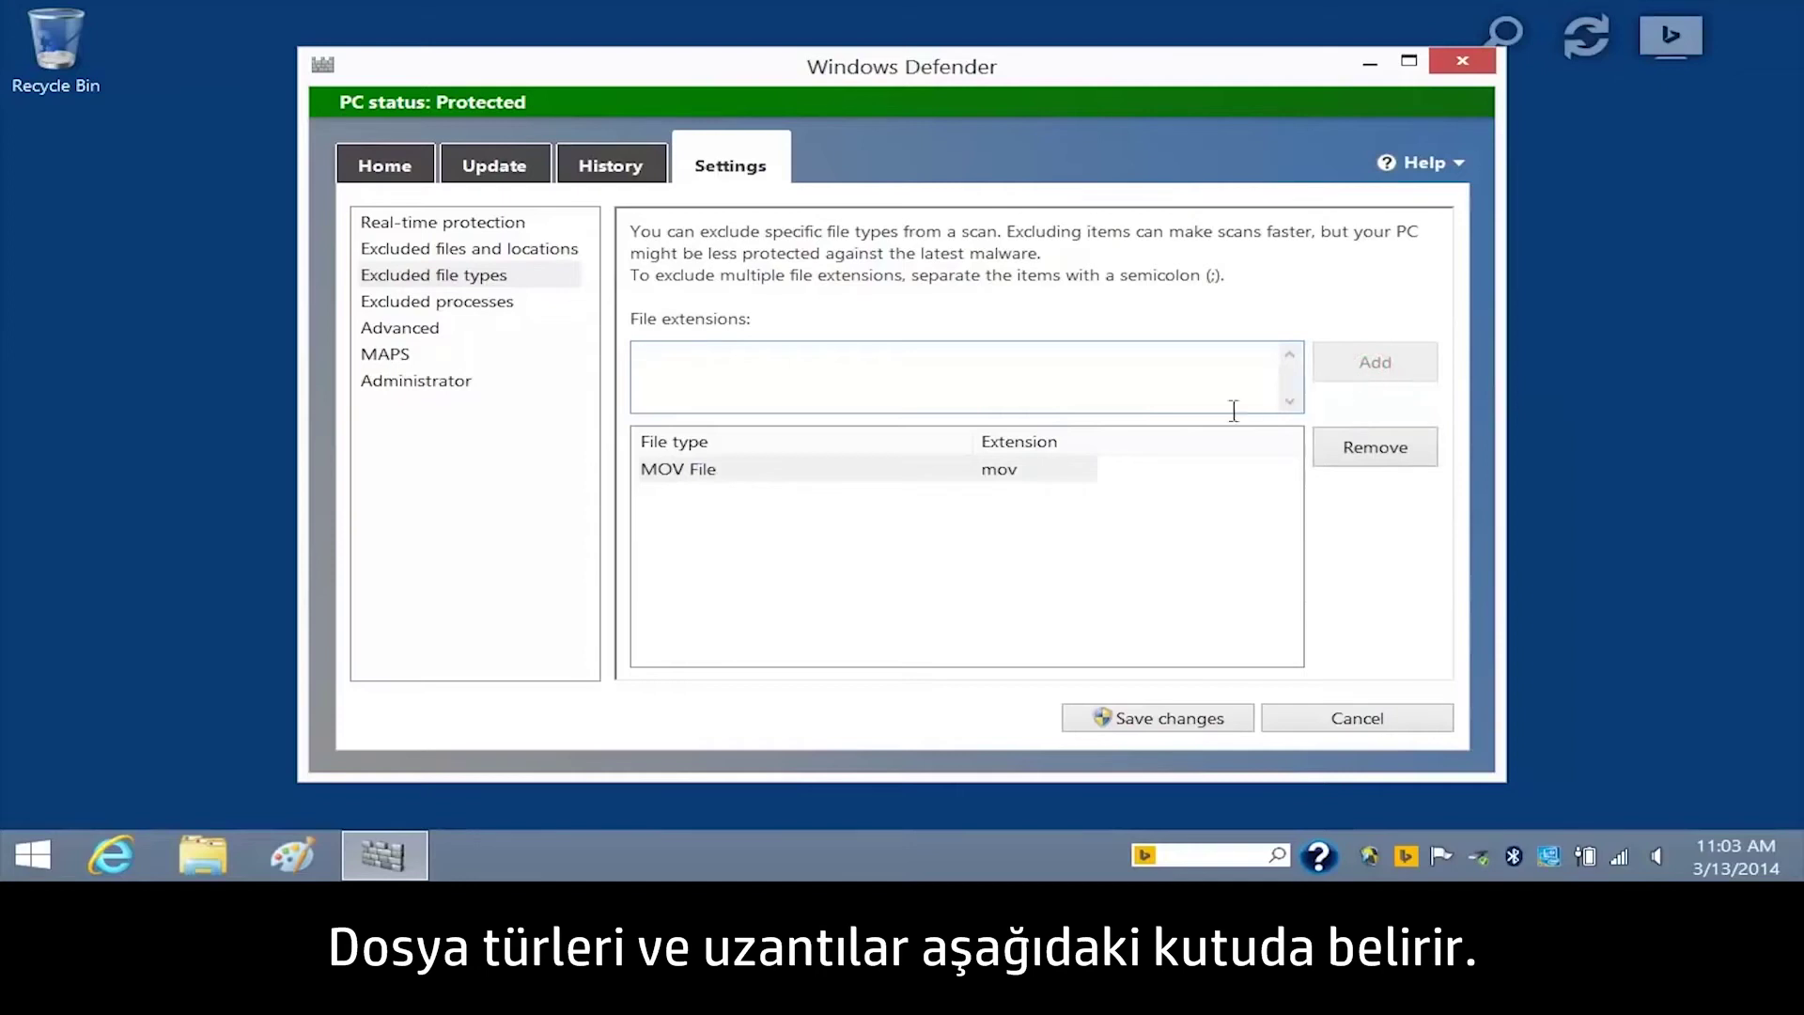
pyautogui.click(1069, 480)
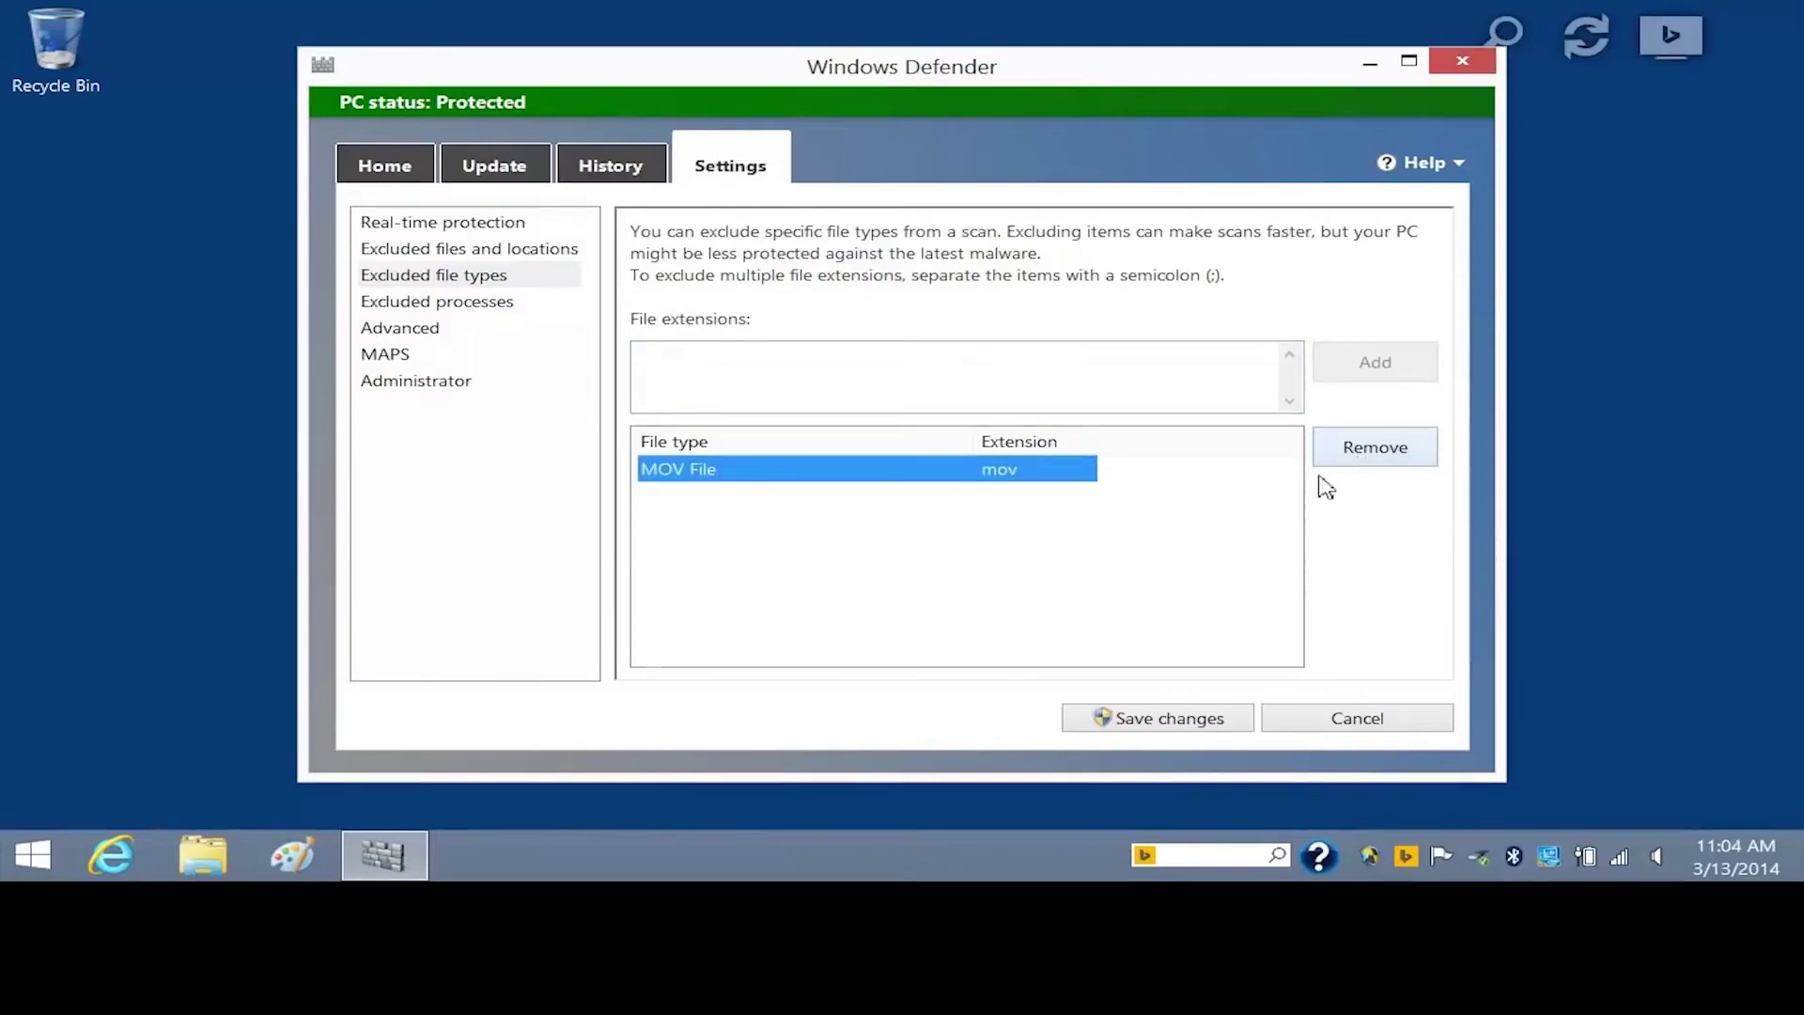
pyautogui.click(1169, 732)
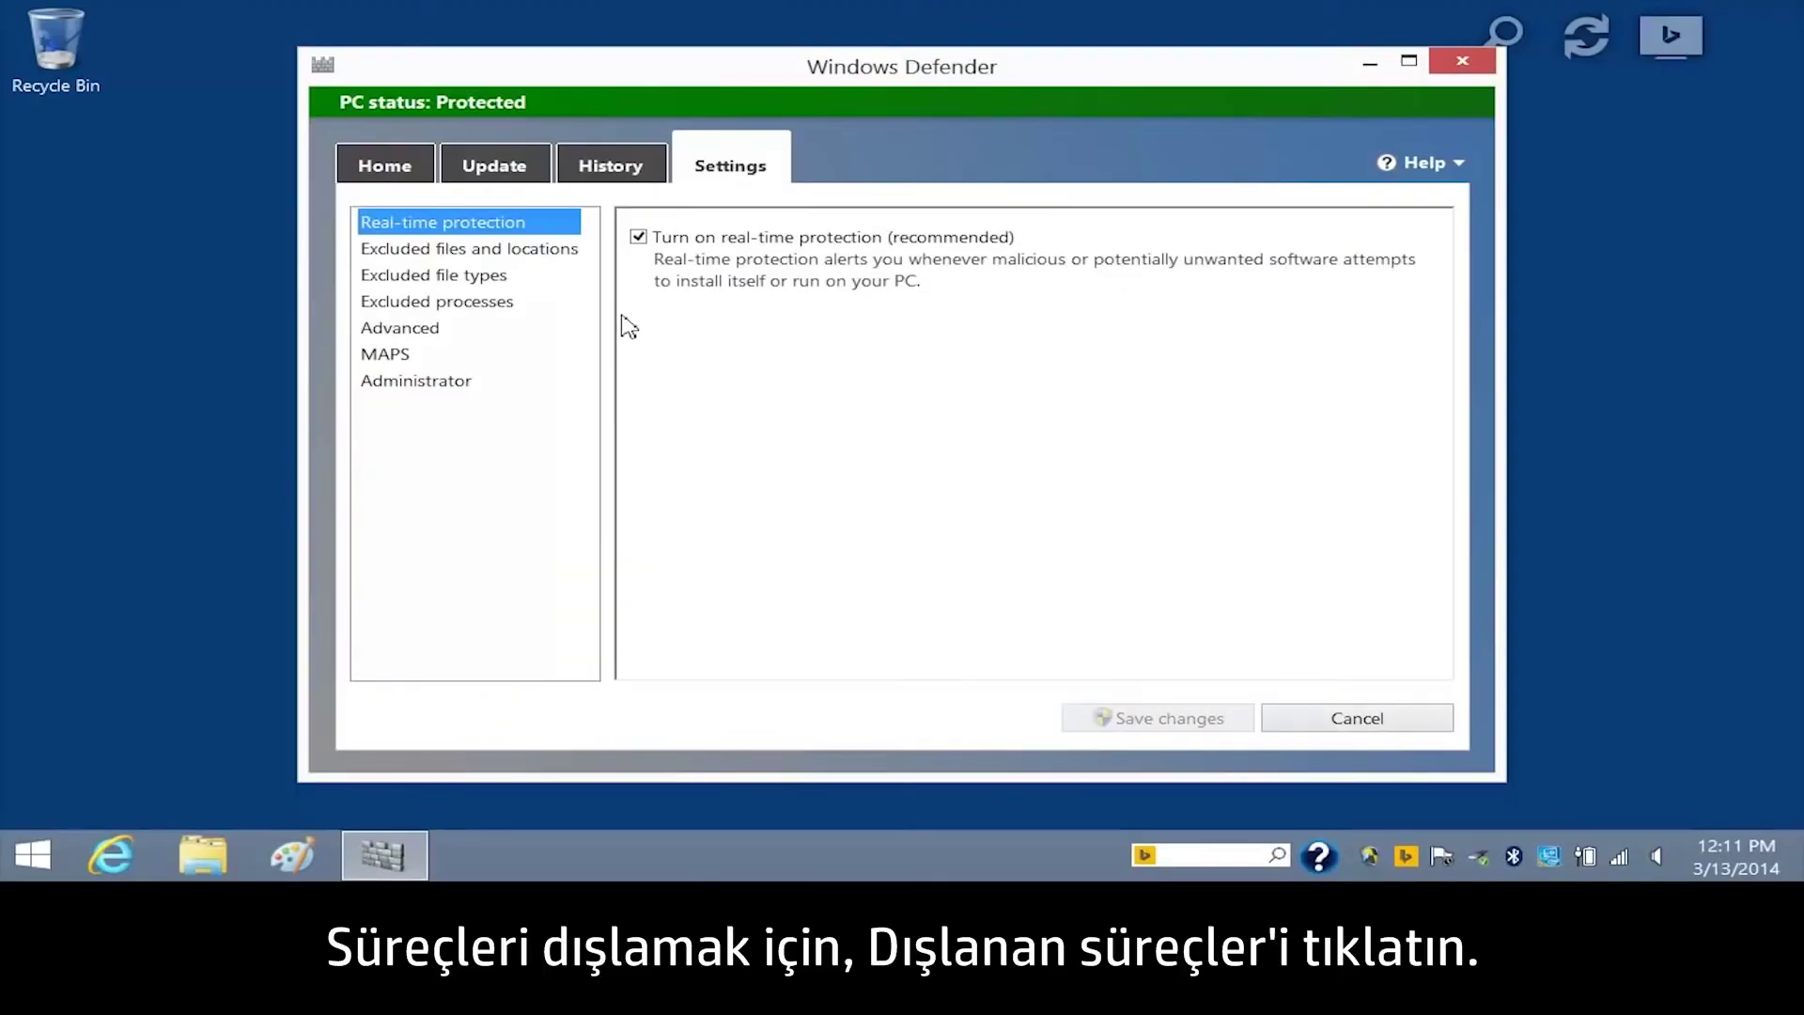
# Add 'WinMail.exe' to Excluded processes and save
pyautogui.click(542, 304)
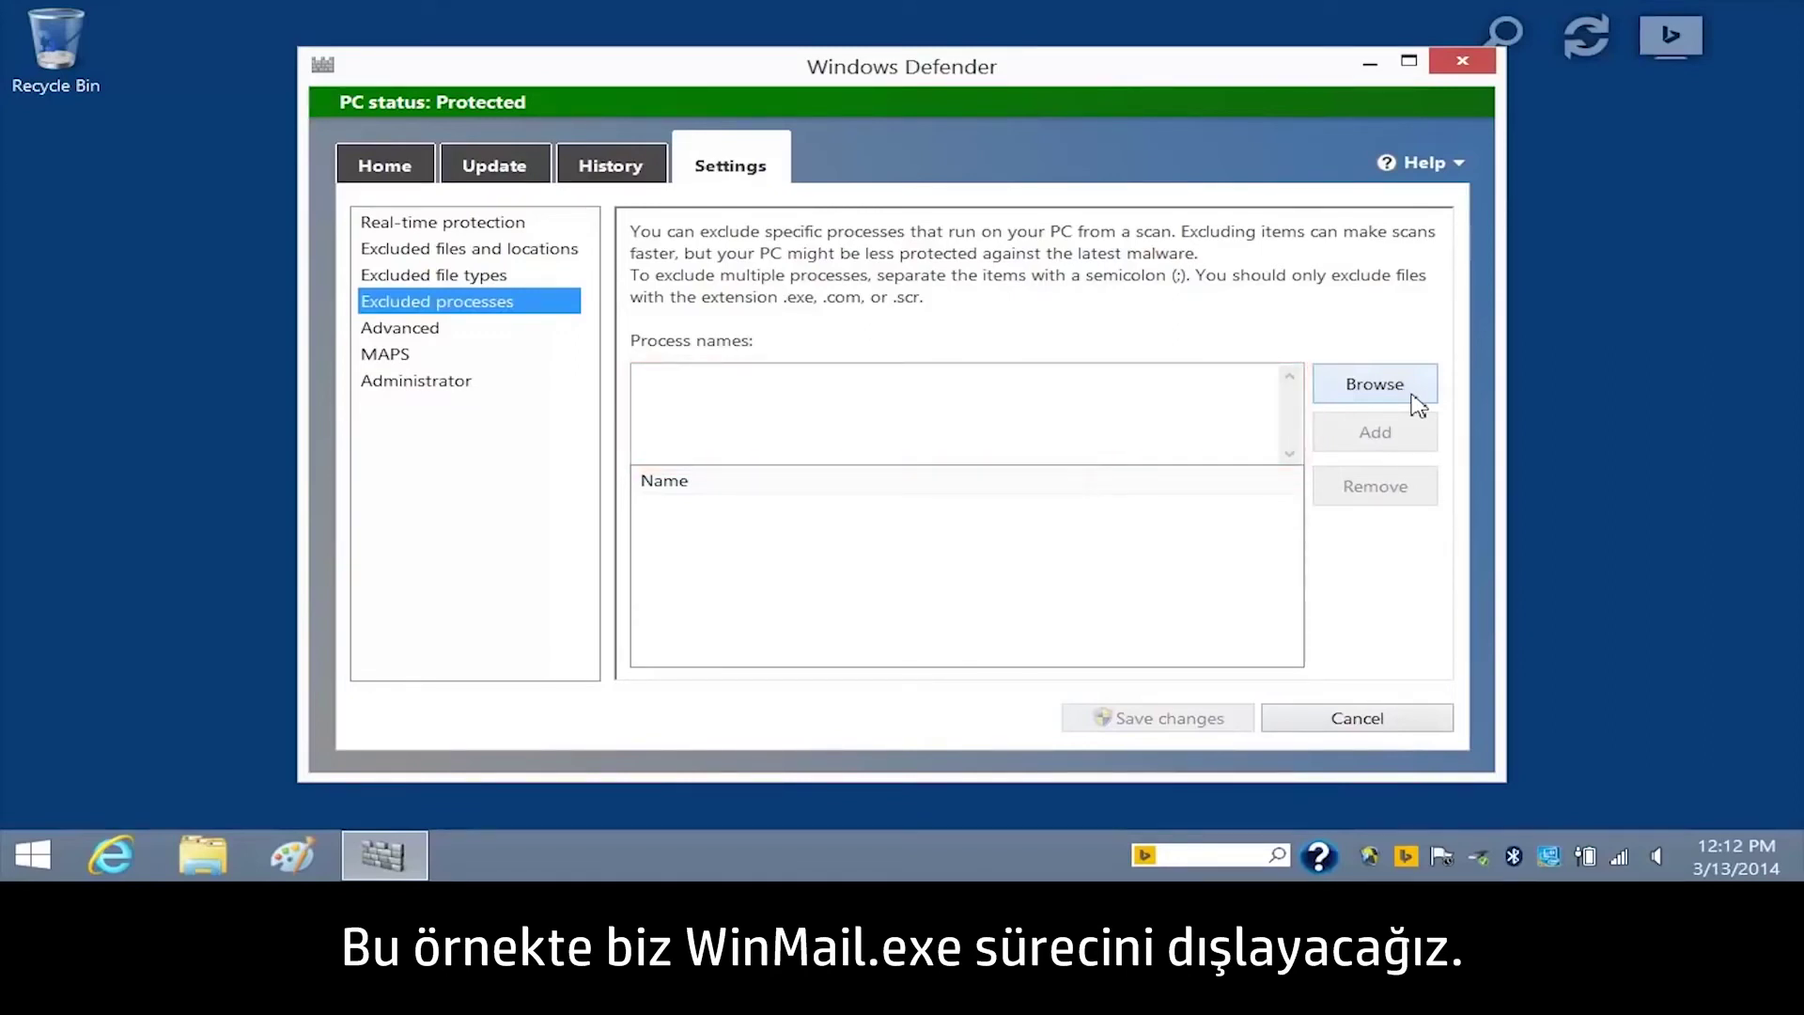
pyautogui.click(1245, 404)
pyautogui.write('WinMail.exe')
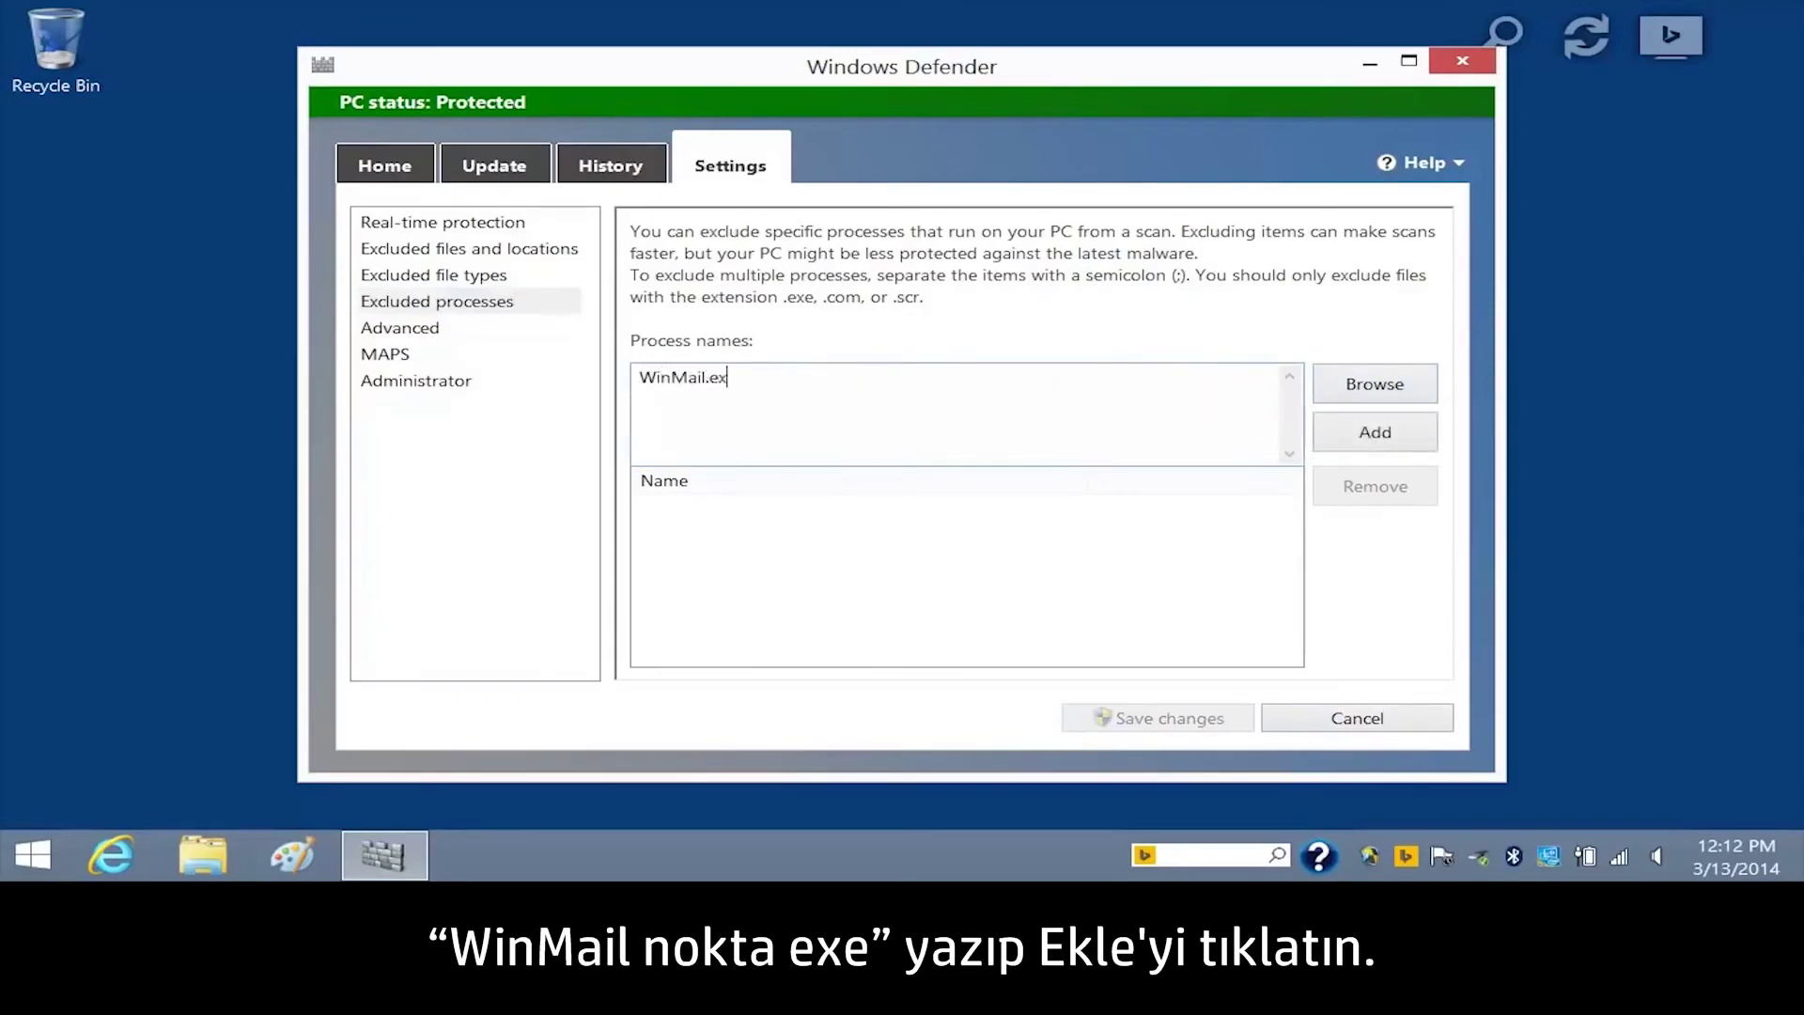
pyautogui.click(1369, 444)
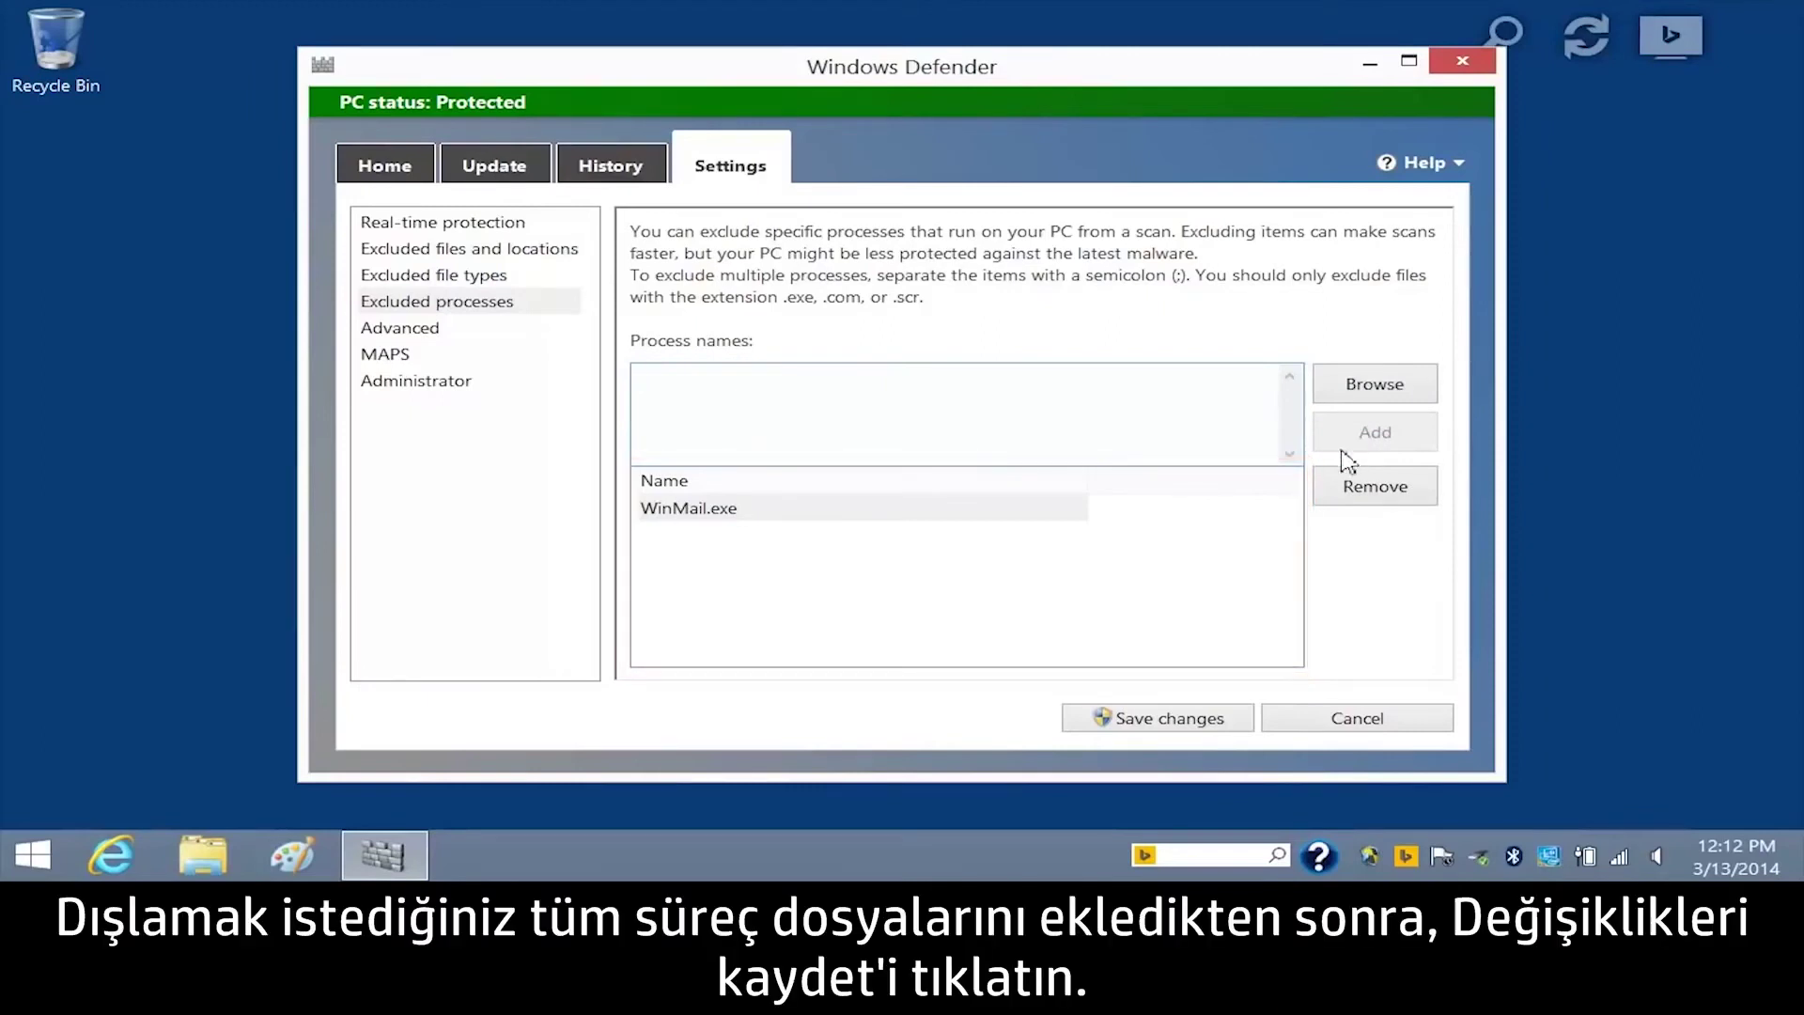
pyautogui.click(1153, 718)
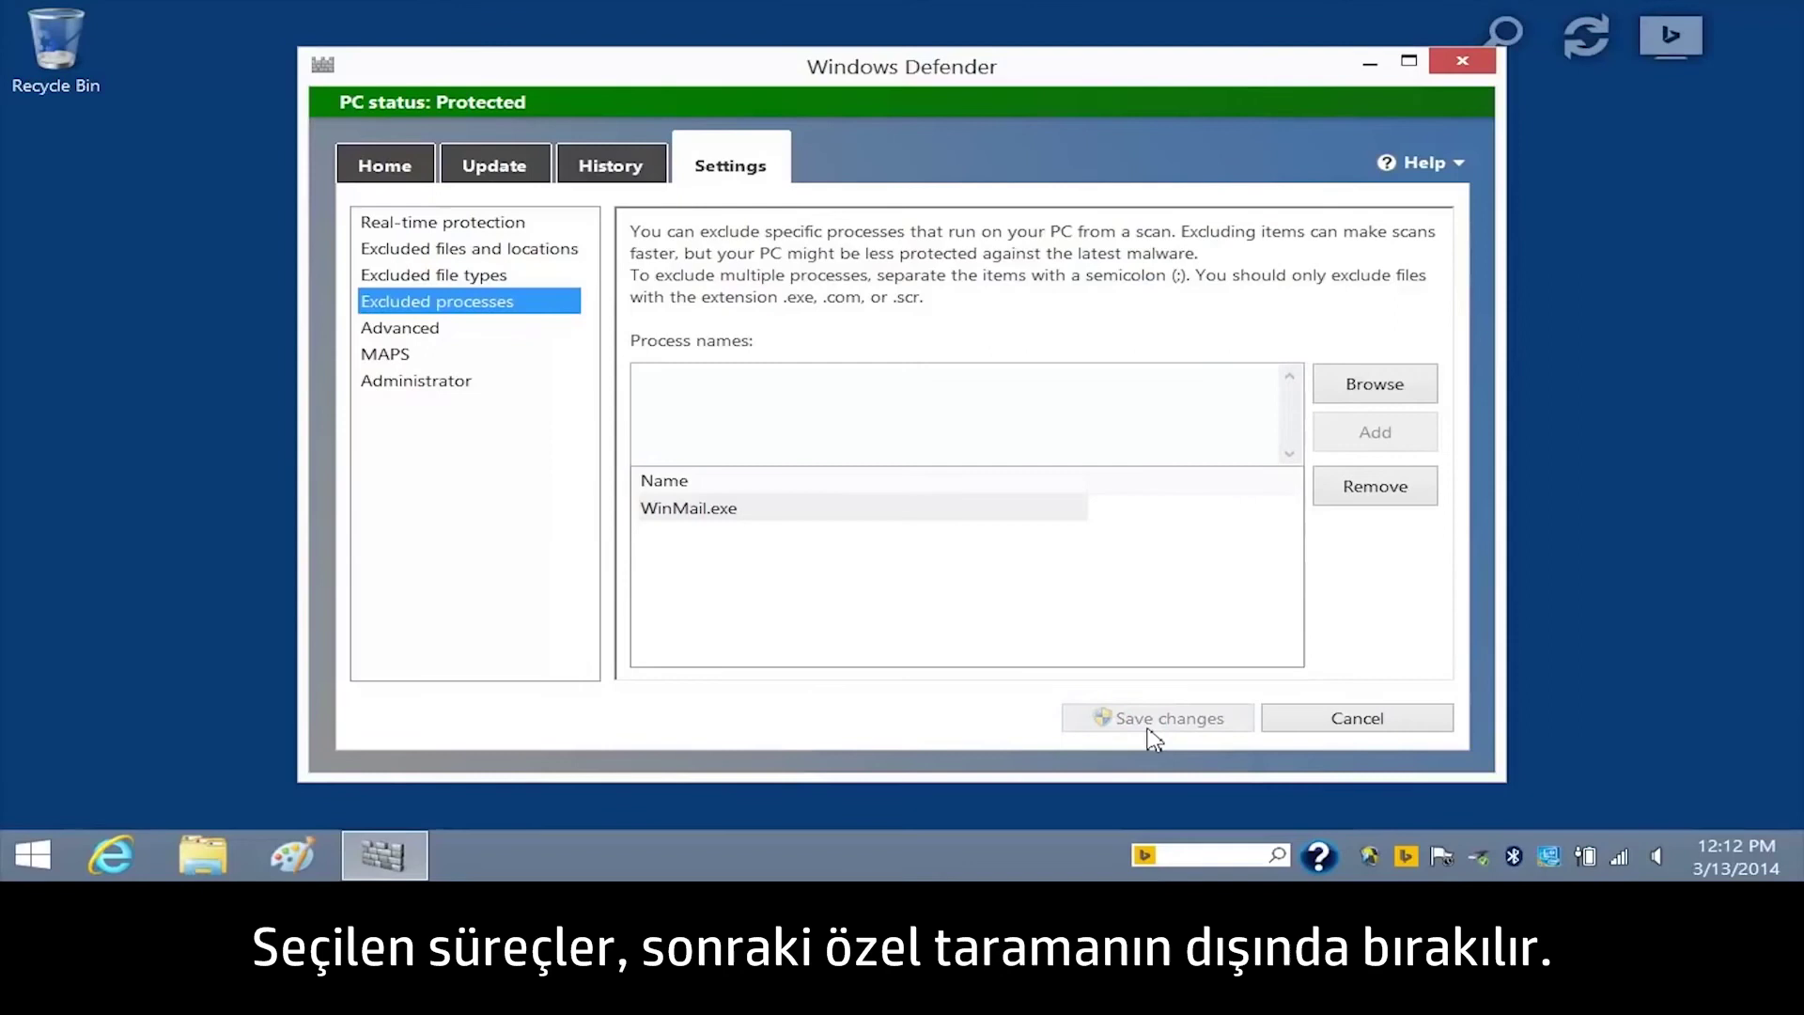
# Return to the Home tab showing the protected status and today's quick scan
pyautogui.click(385, 167)
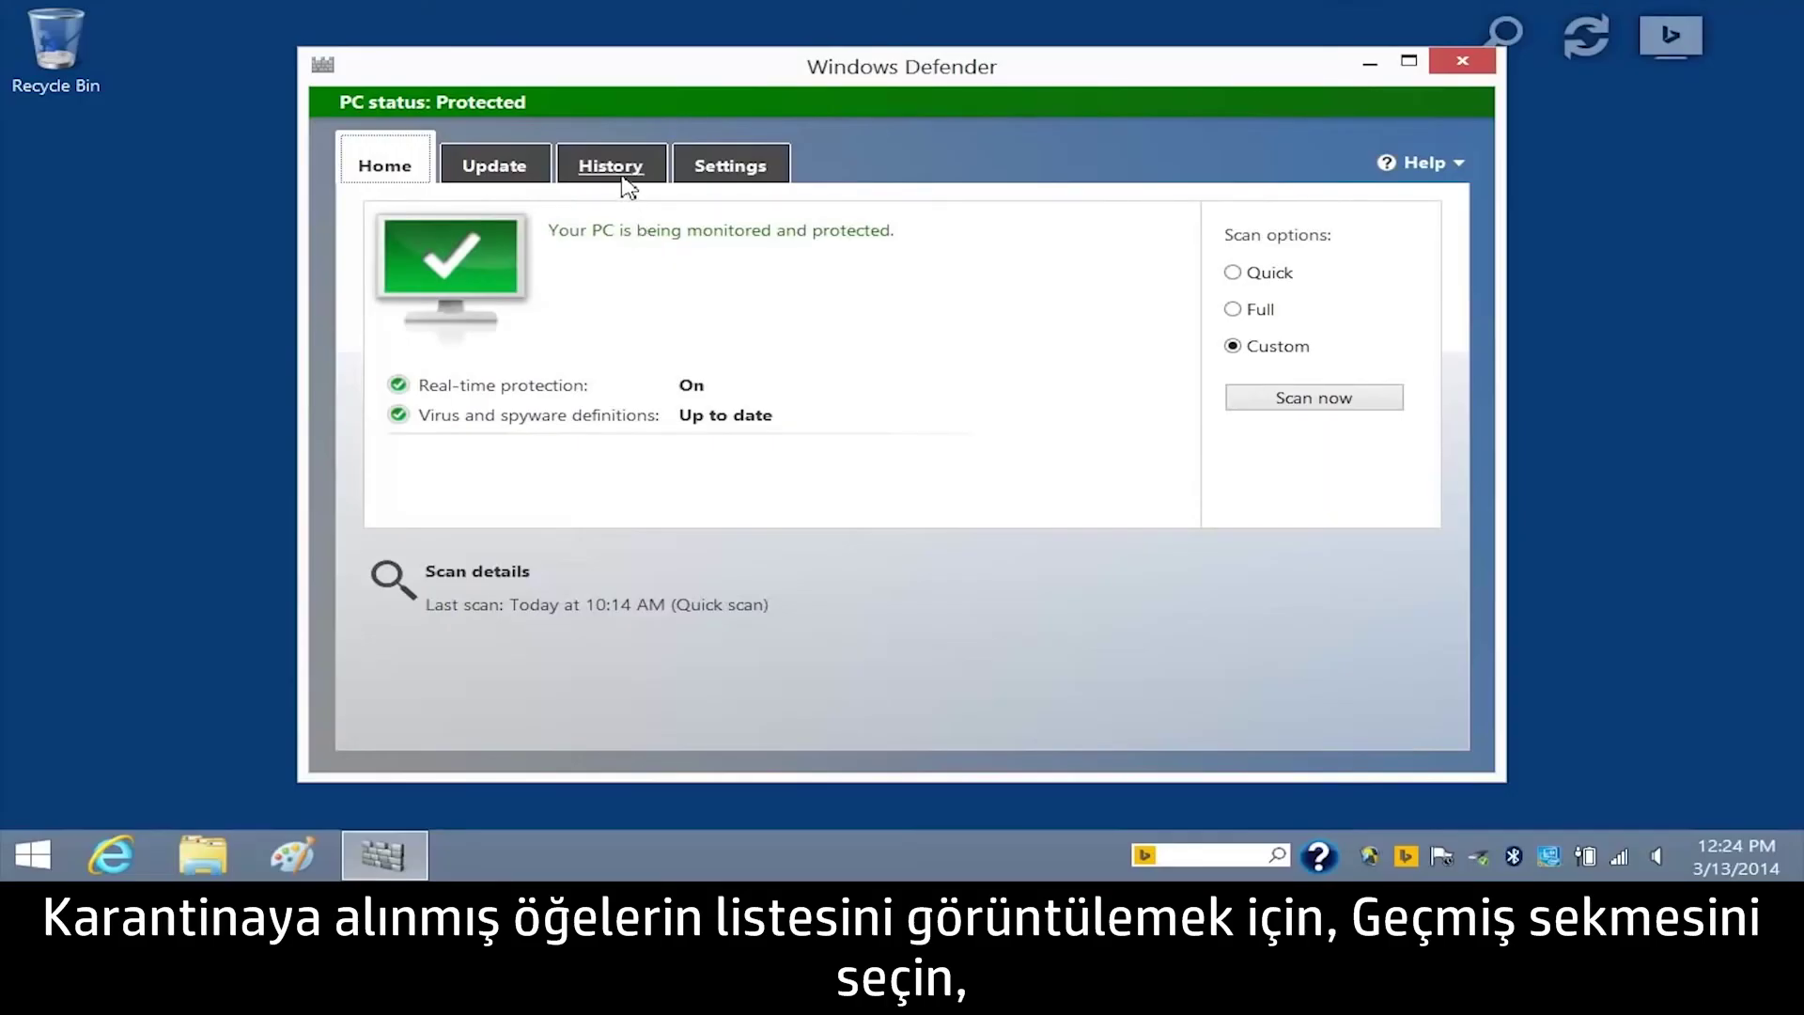
# In History, list the two quarantined Virus:DOS/EICAR_Test_File items and select the first for details
pyautogui.click(624, 181)
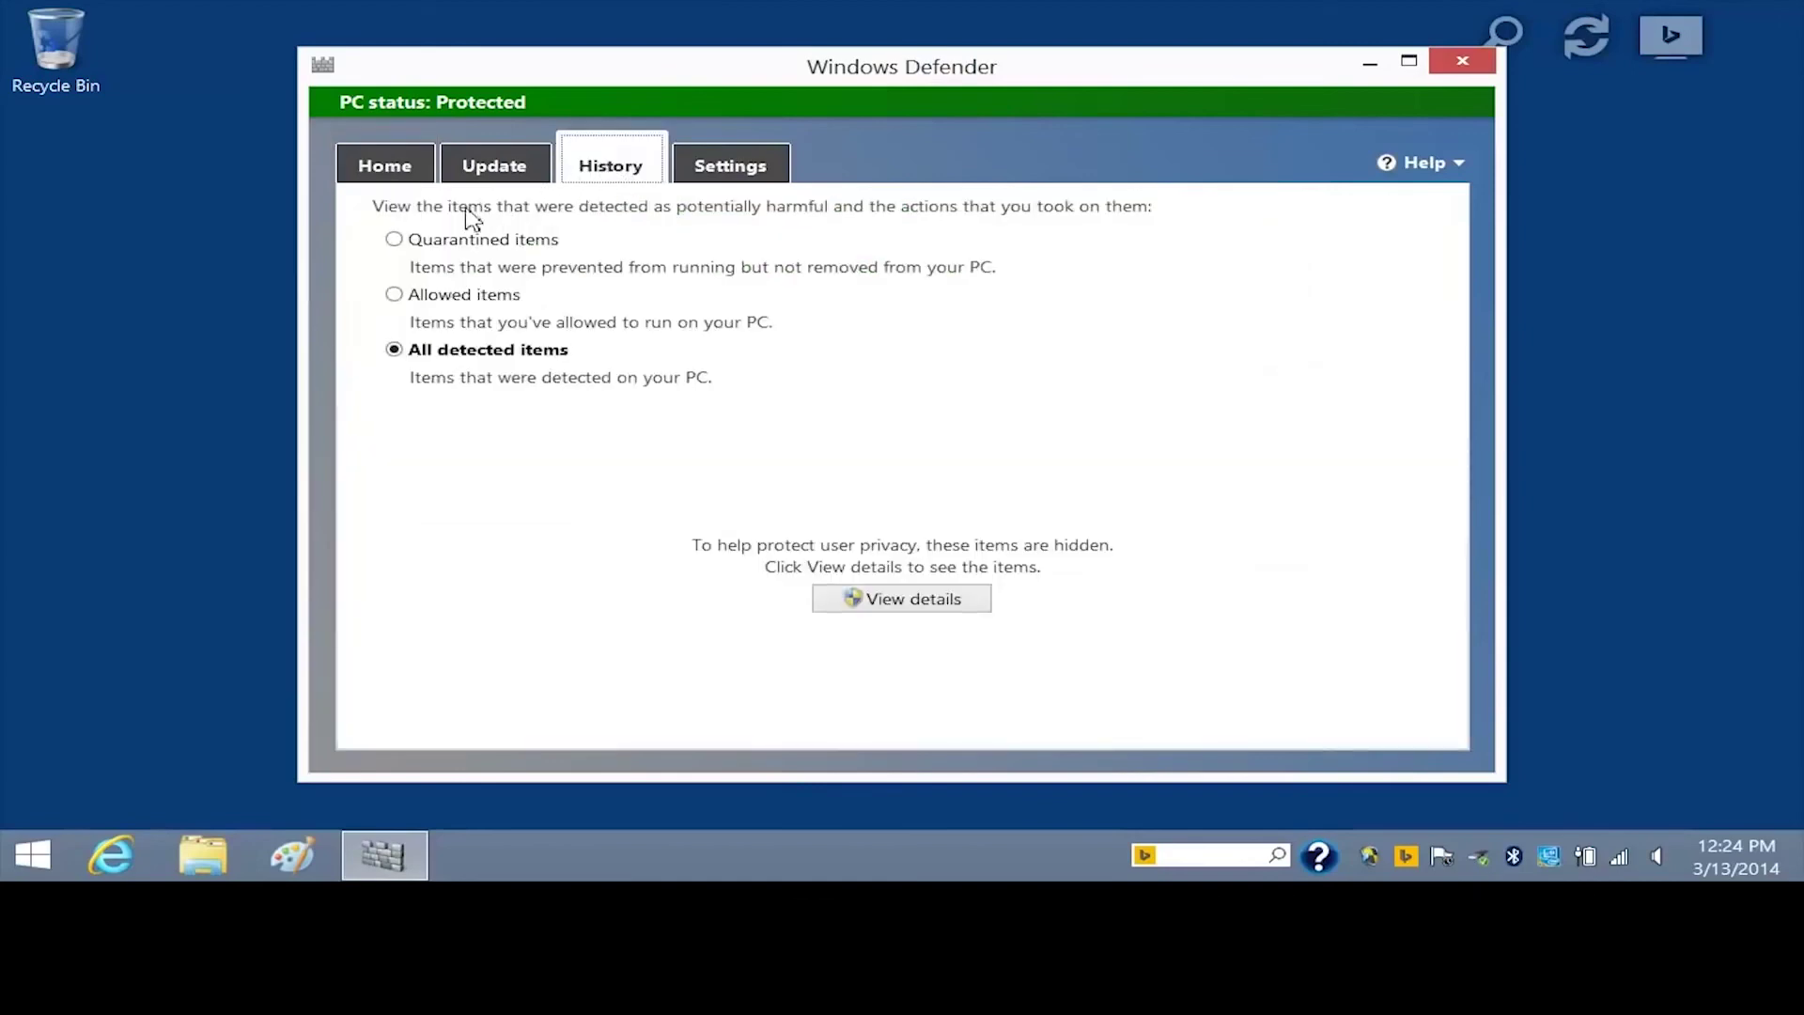
pyautogui.click(395, 240)
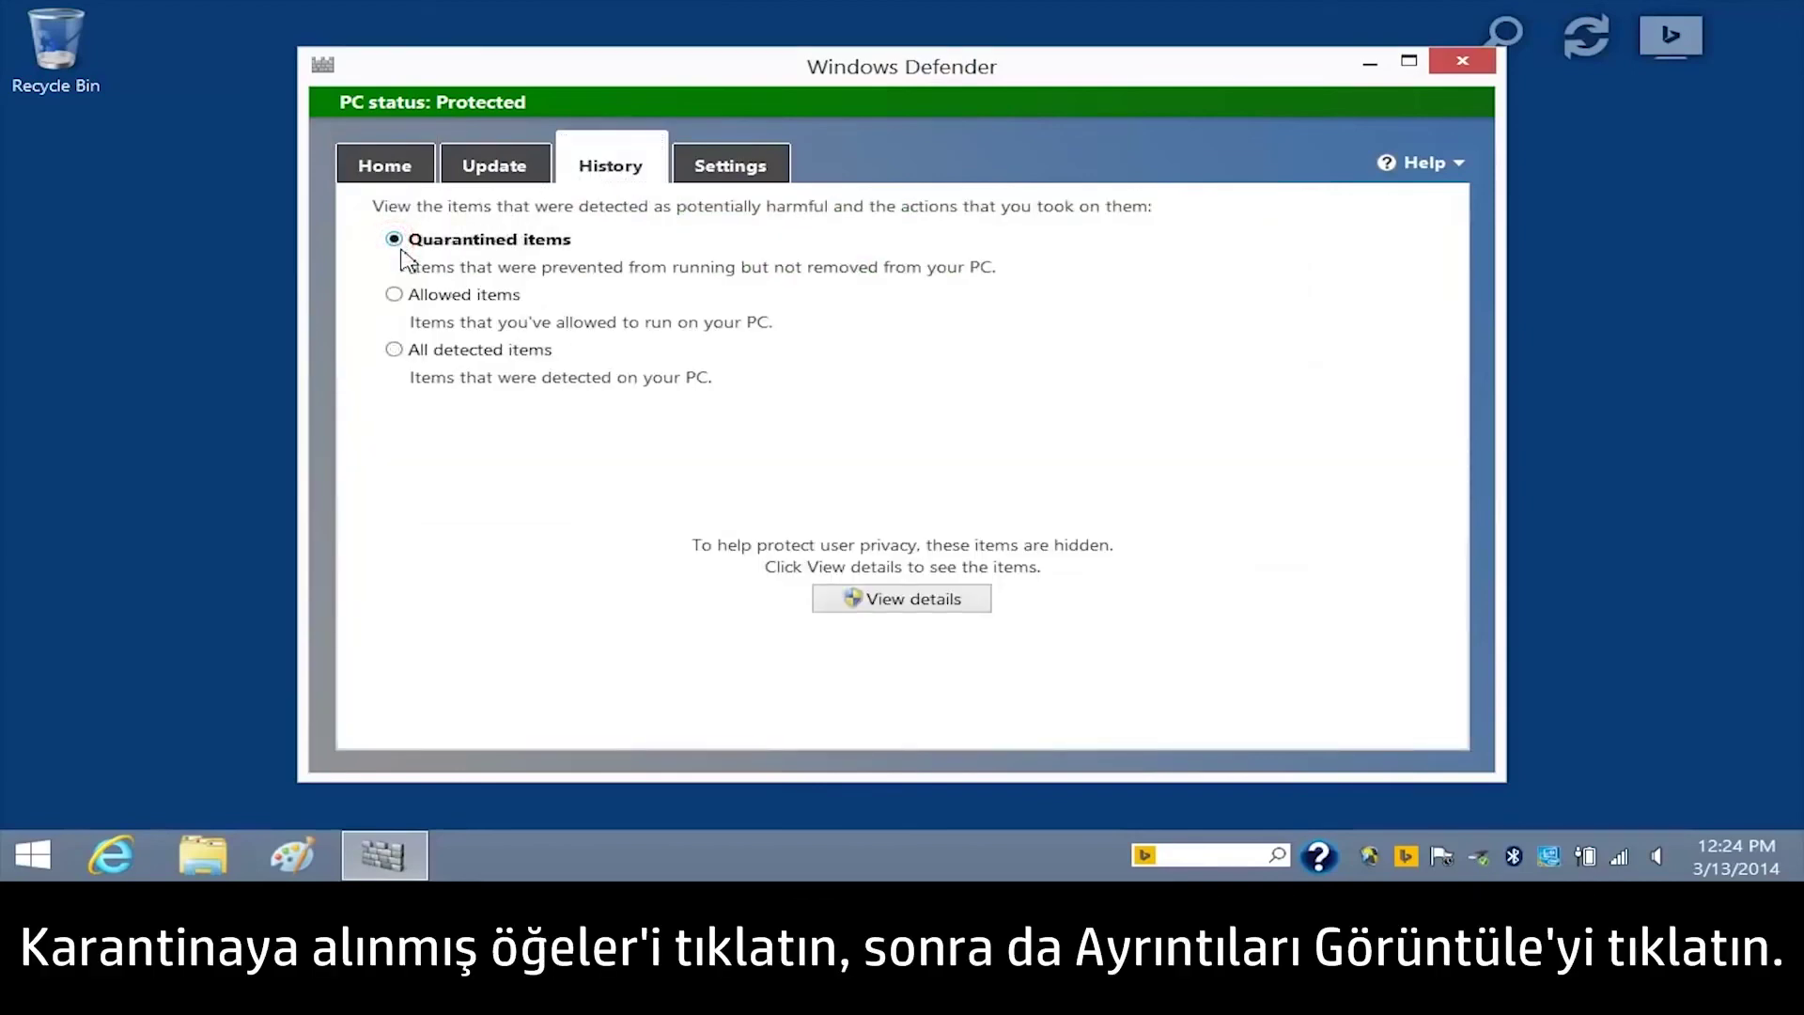
pyautogui.click(907, 606)
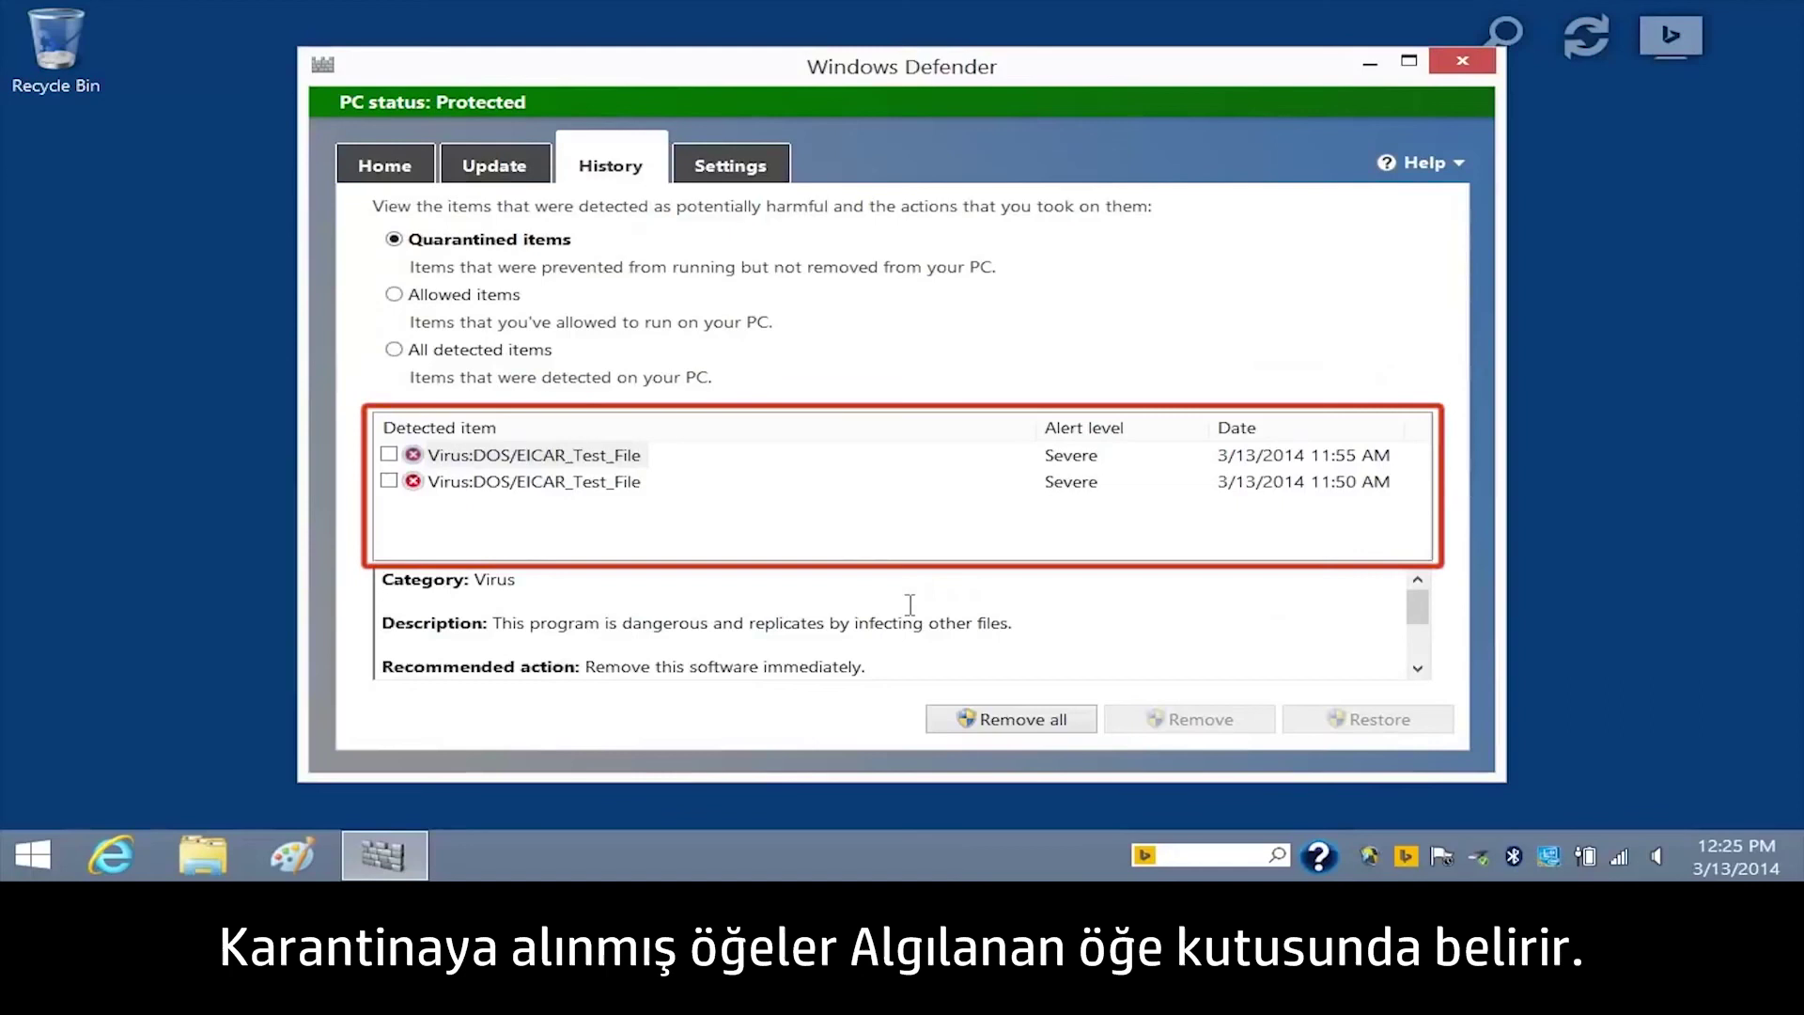
pyautogui.click(389, 454)
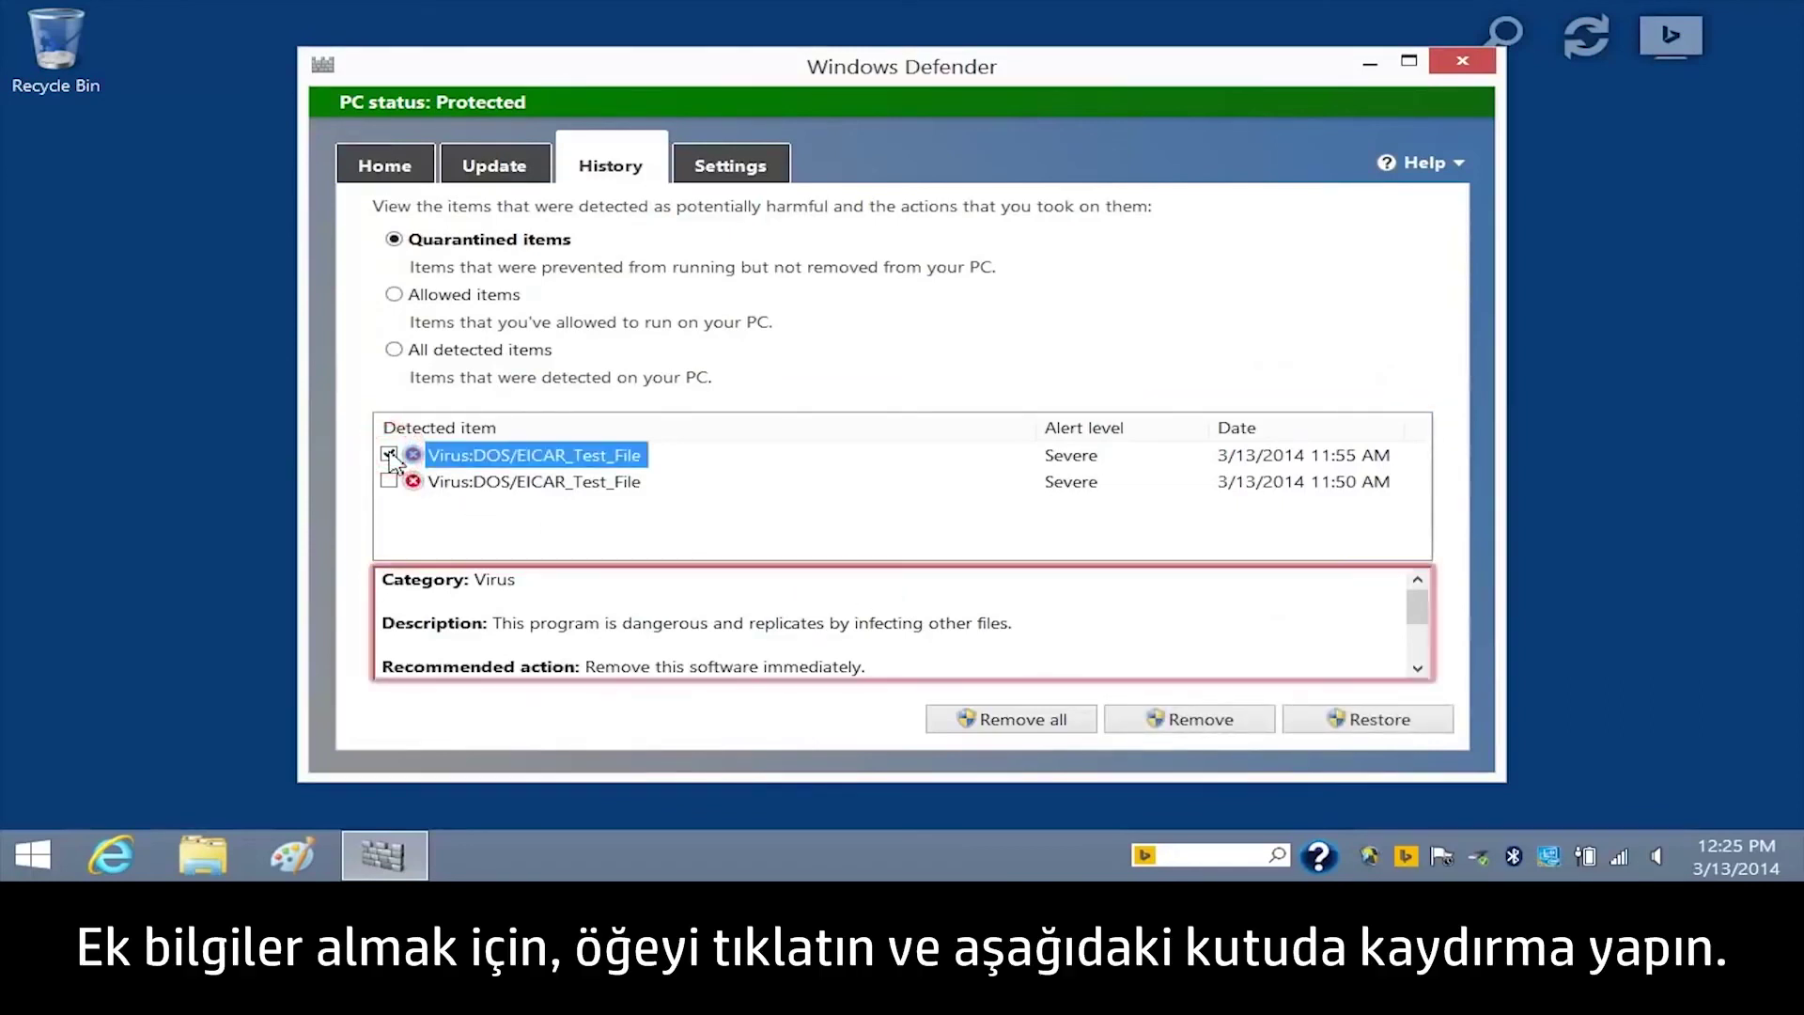